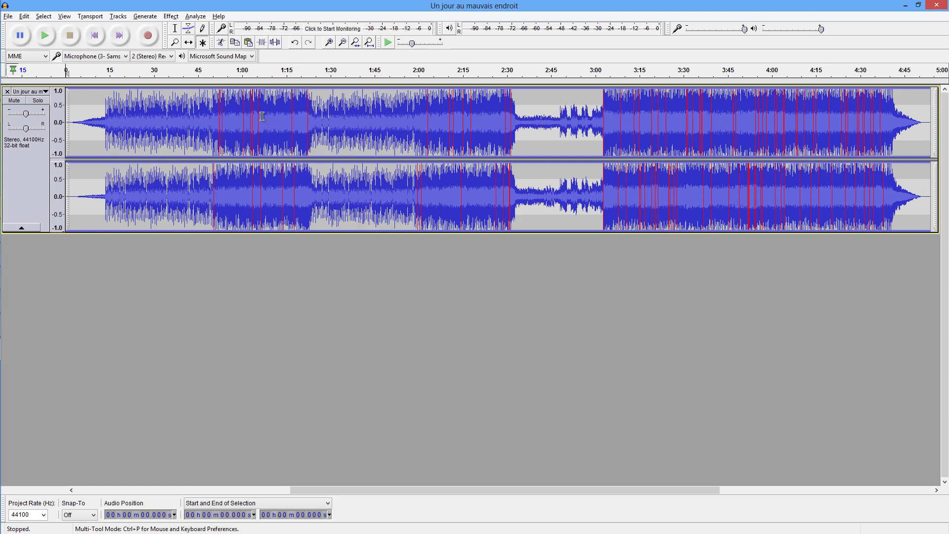
Play the song from about 1:31 with the playback volume lowered to about 0.47
left_click(336, 117)
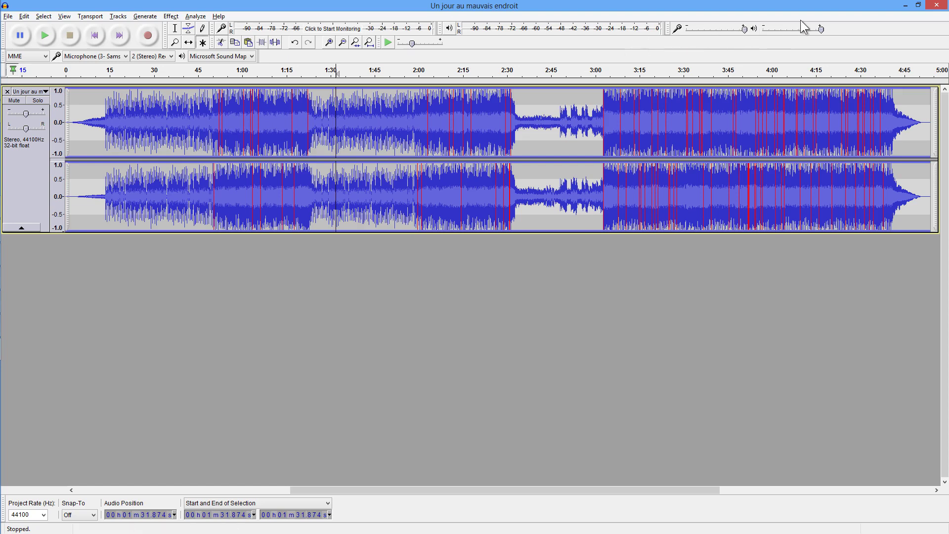
left_click_drag(821, 29, 785, 41)
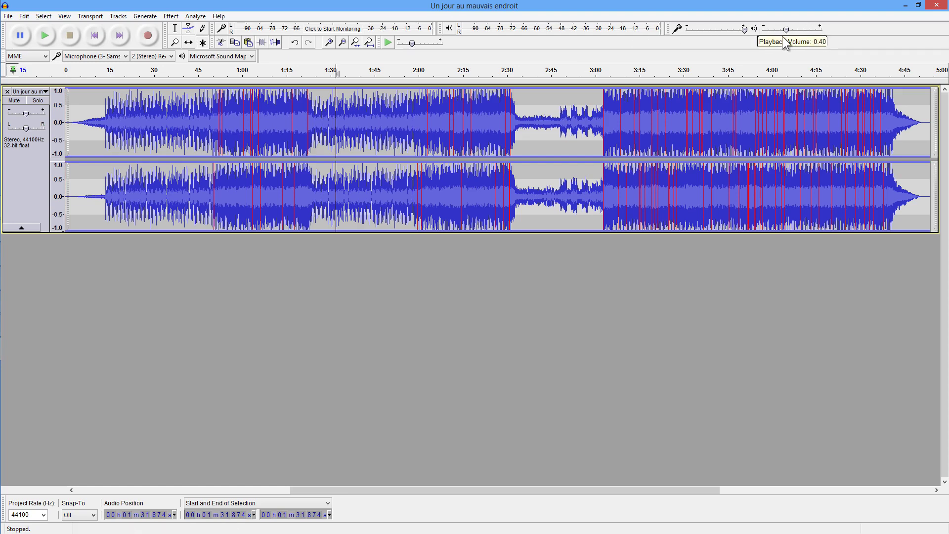
left_click(46, 37)
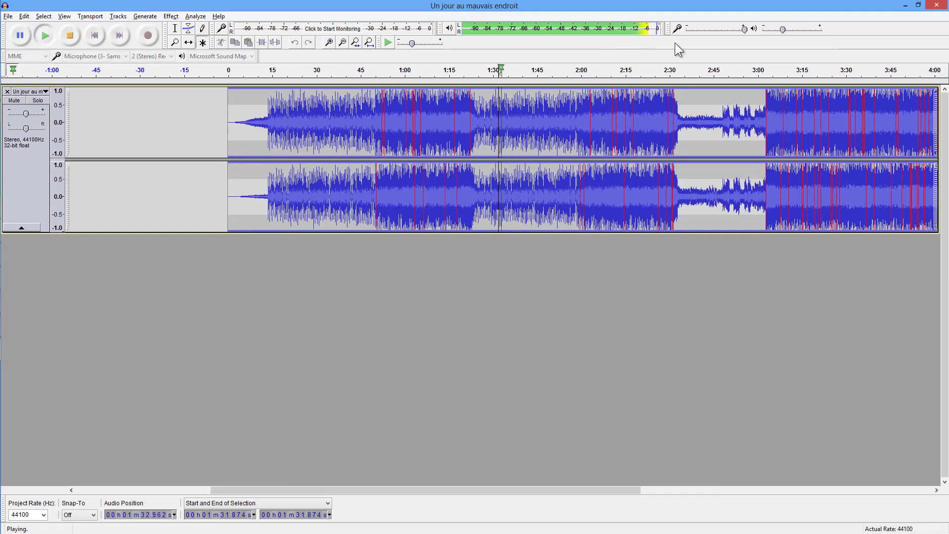
left_click_drag(782, 28, 790, 34)
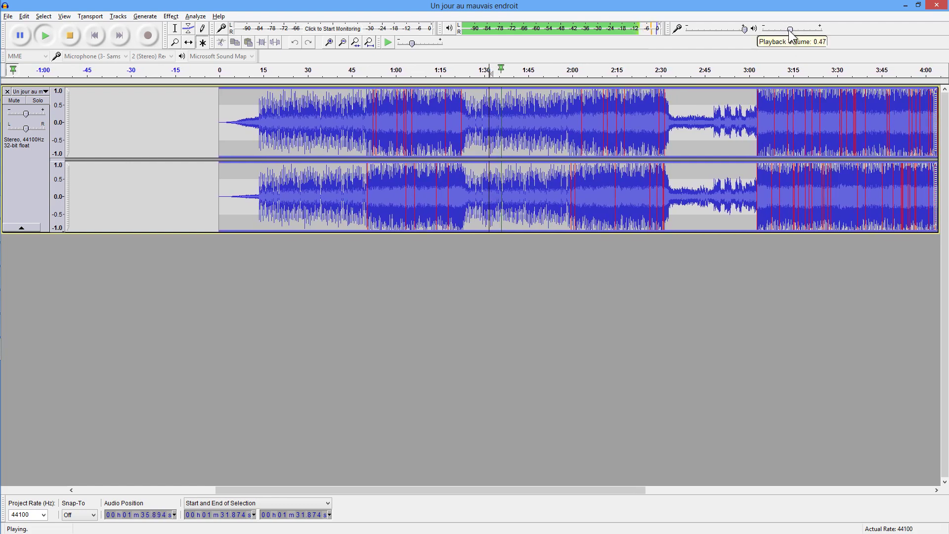
Stop playback and open Kn0ck0ut with its Defaults factory preset loaded
left_click(70, 37)
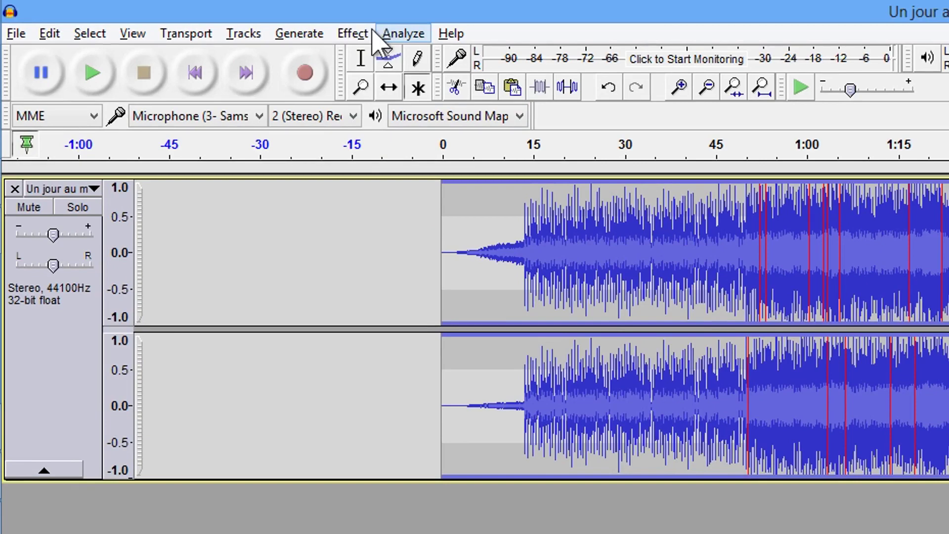
left_click(273, 25)
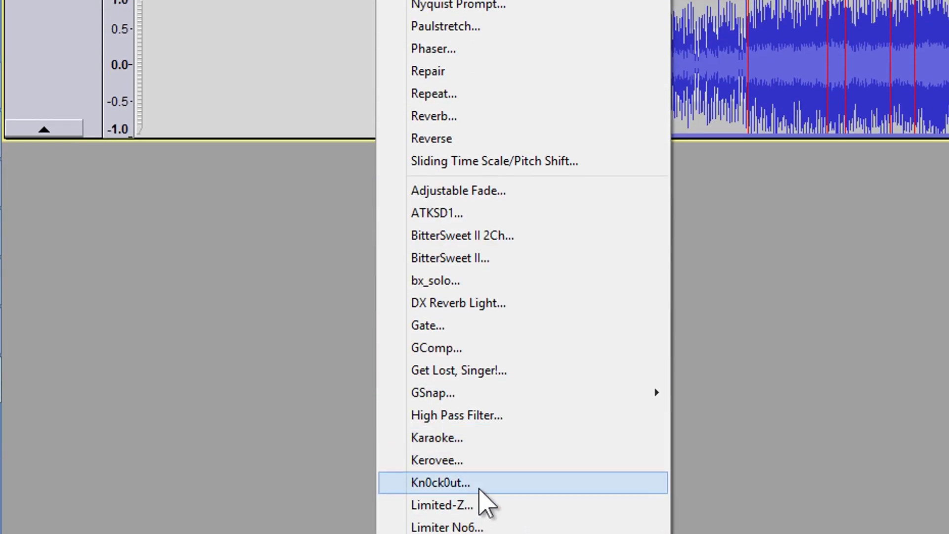
left_click(480, 483)
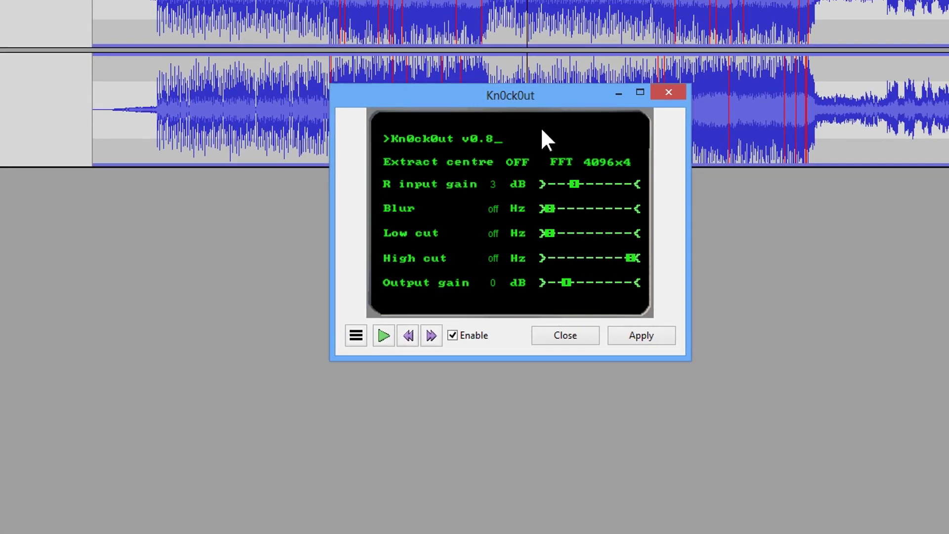
left_click(350, 338)
mouse_move(391, 415)
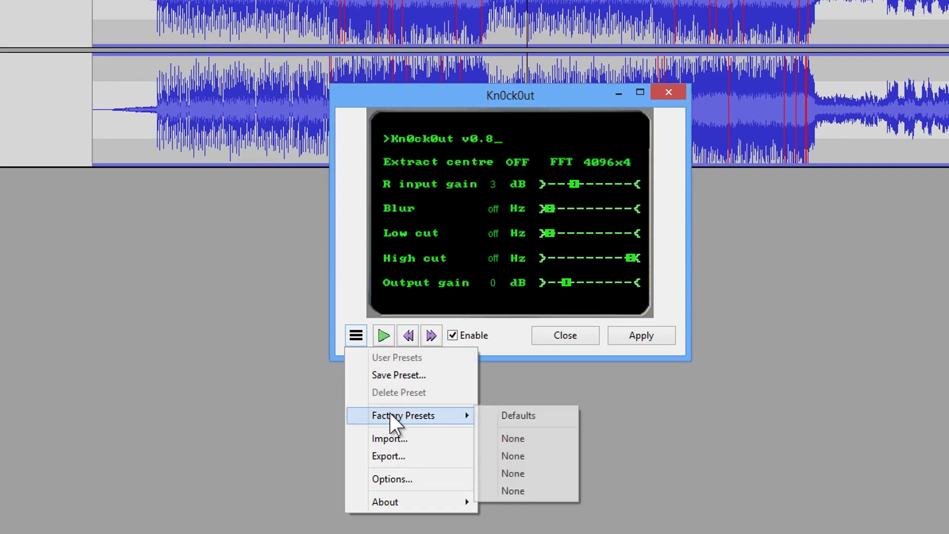
left_click(539, 417)
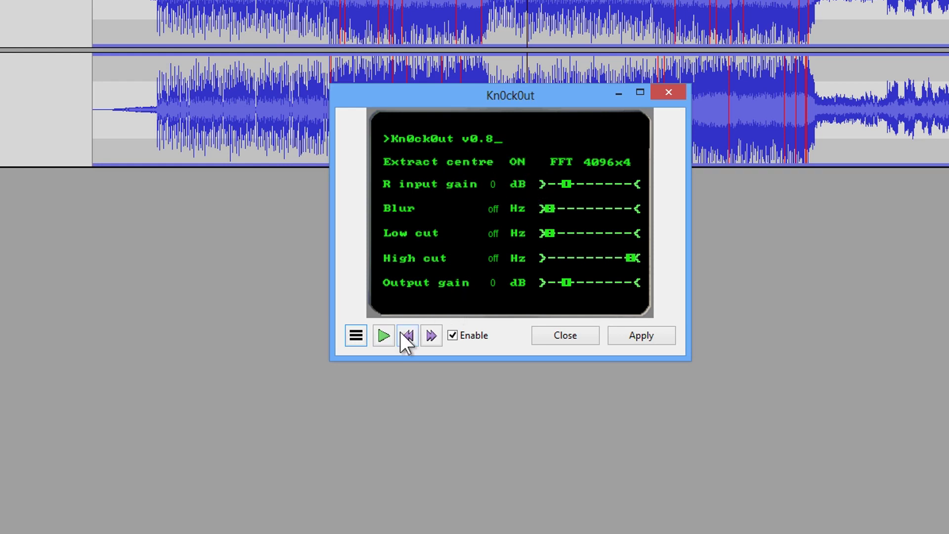
Preview Kn0ck0ut while raising its output gain to 7 dB, then stop
left_click(381, 338)
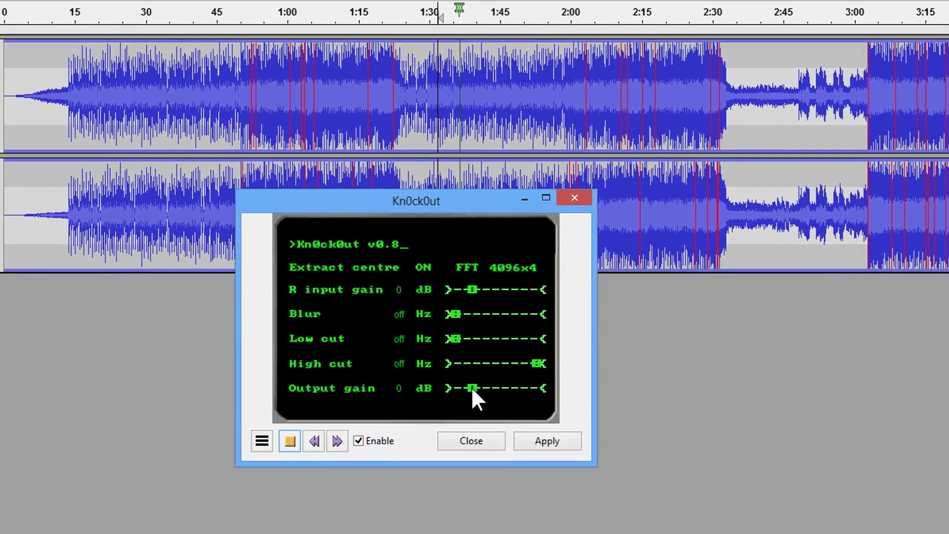
left_click_drag(496, 348, 517, 351)
left_click_drag(485, 388, 497, 386)
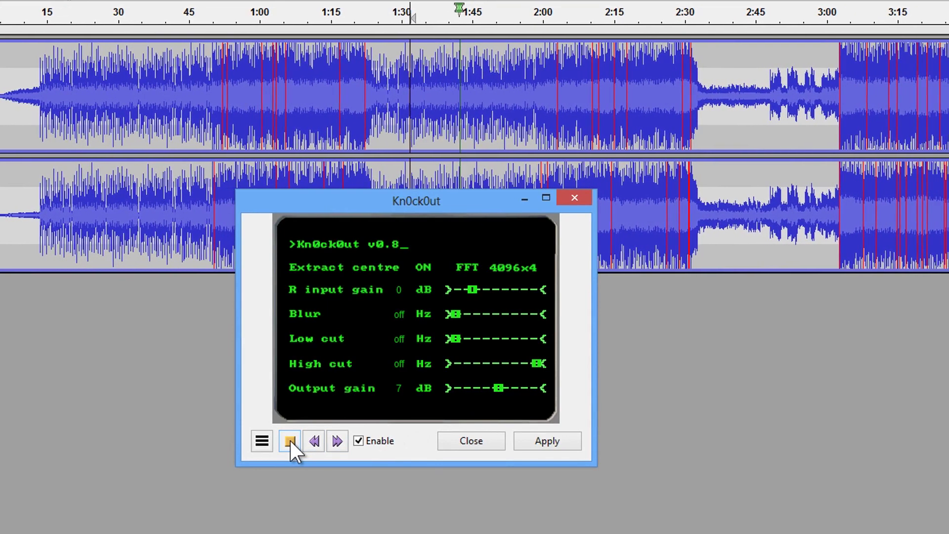
left_click(291, 441)
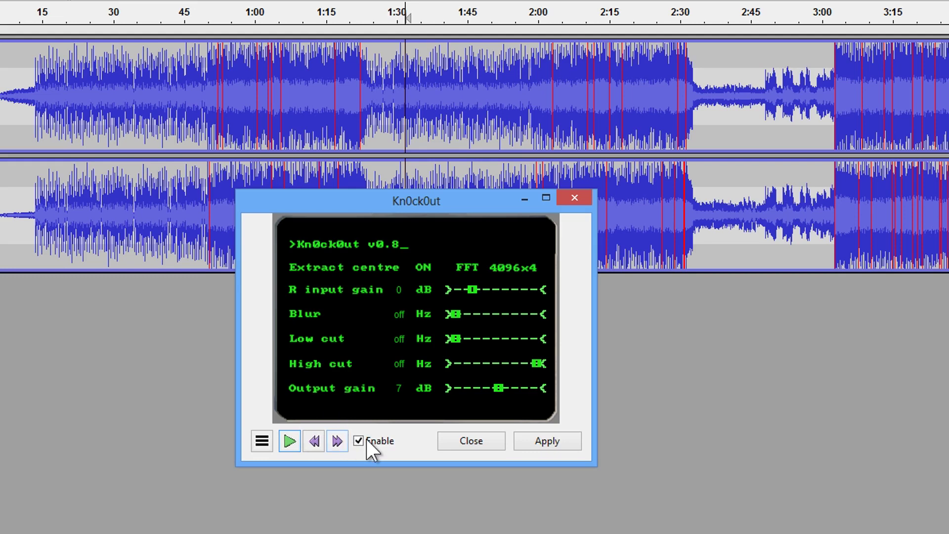
Compare bypassed and enabled audio from about 2:32, leaving Enable on and the dialog moved lower
left_click(361, 441)
left_click(291, 440)
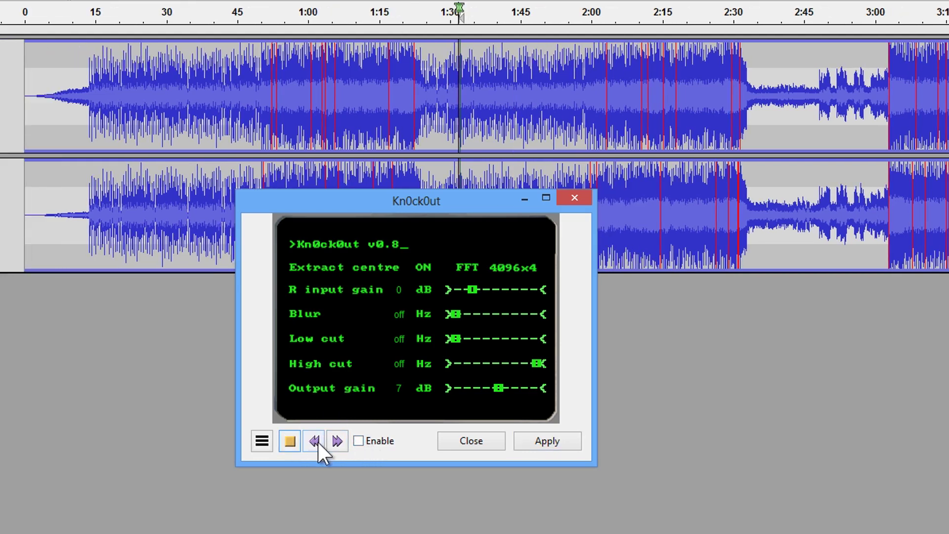
left_click(291, 441)
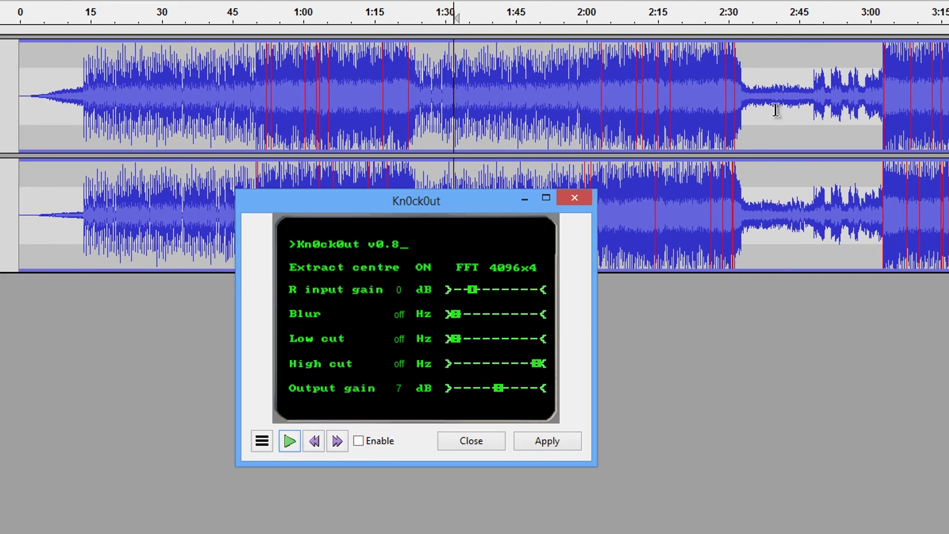
left_click(744, 104)
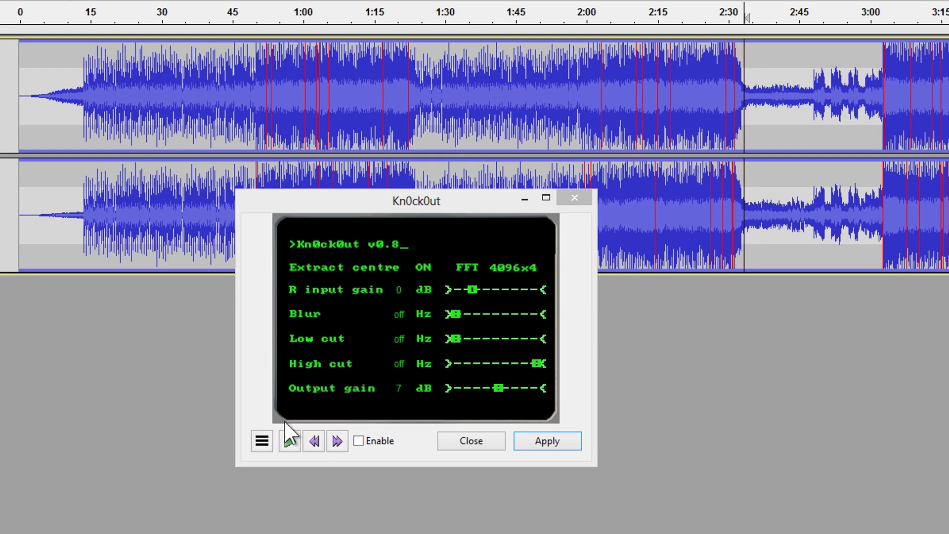
left_click(290, 441)
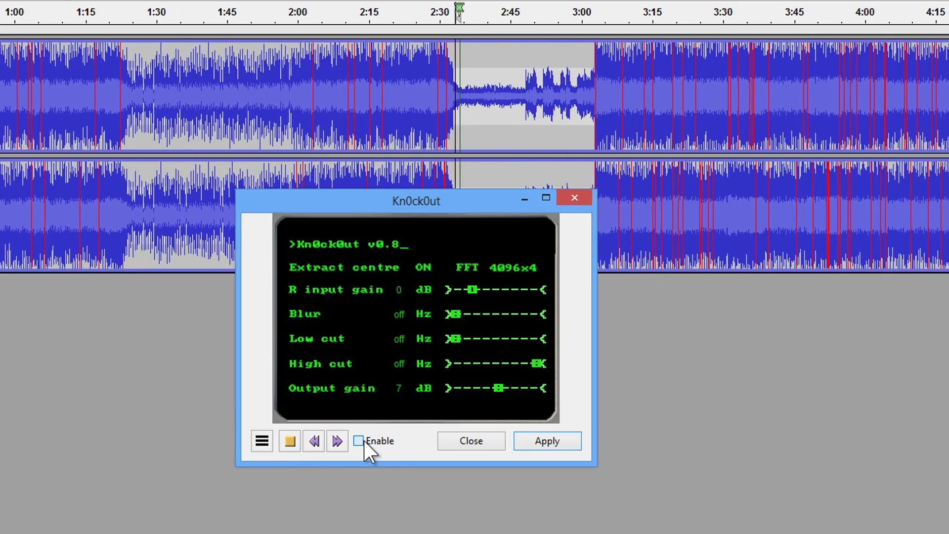
left_click(358, 440)
left_click(369, 443)
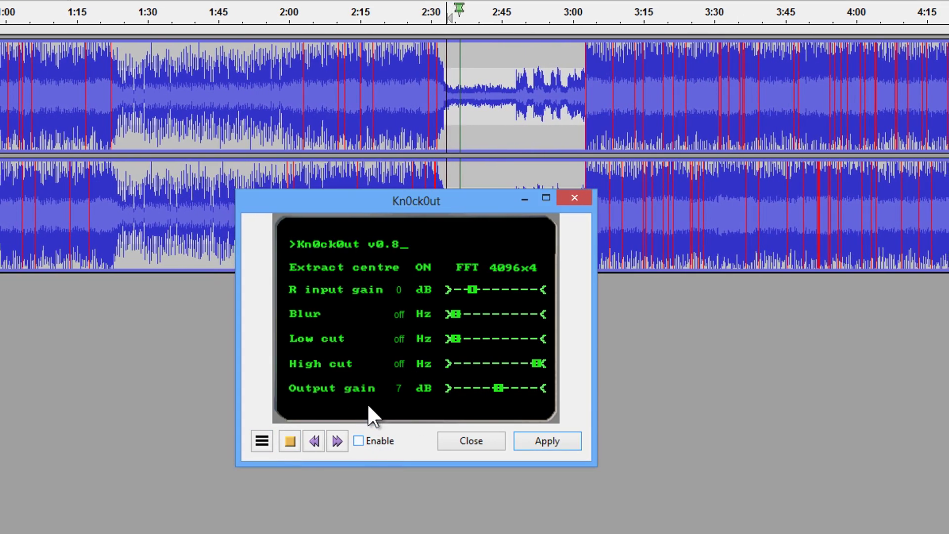
left_click(367, 440)
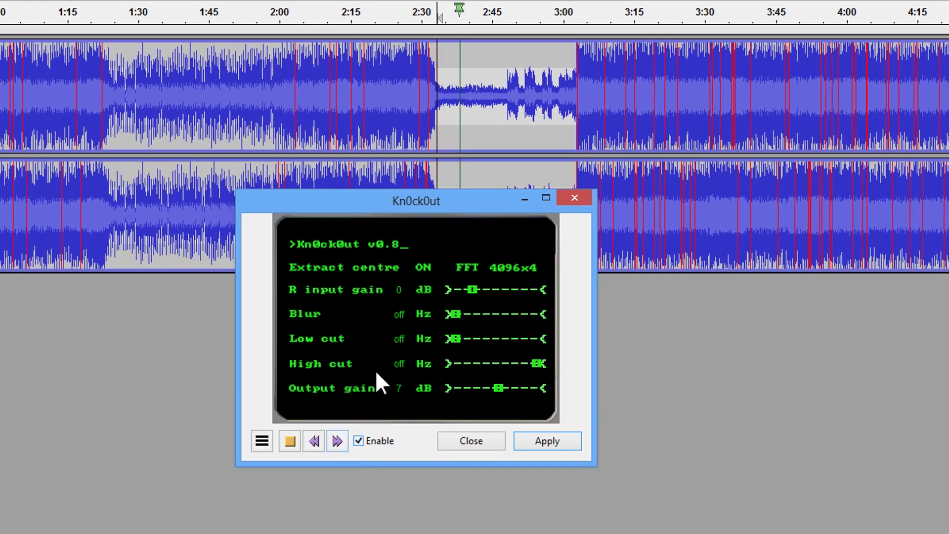
left_click_drag(498, 211, 514, 282)
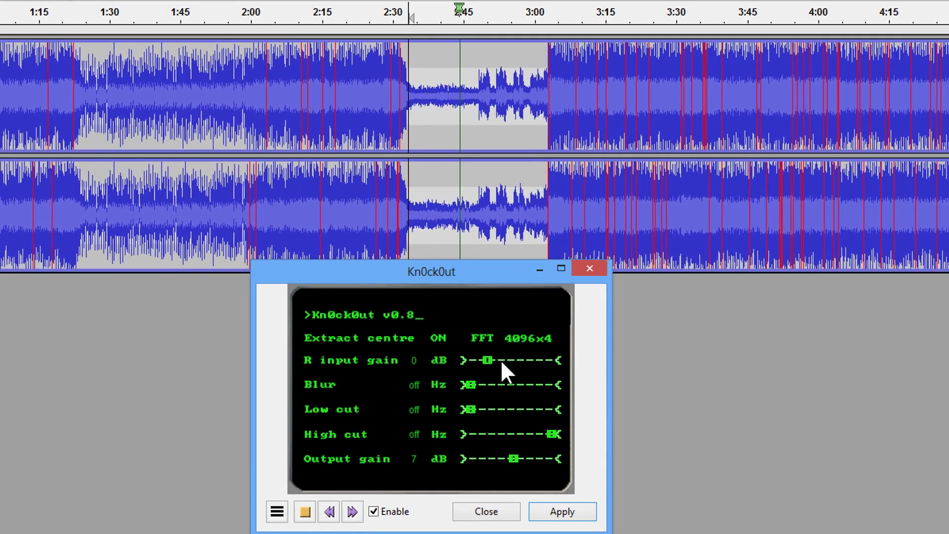
Set R input gain to 4 dB and compare the preview with the effect bypassed and re-enabled
left_click(500, 361)
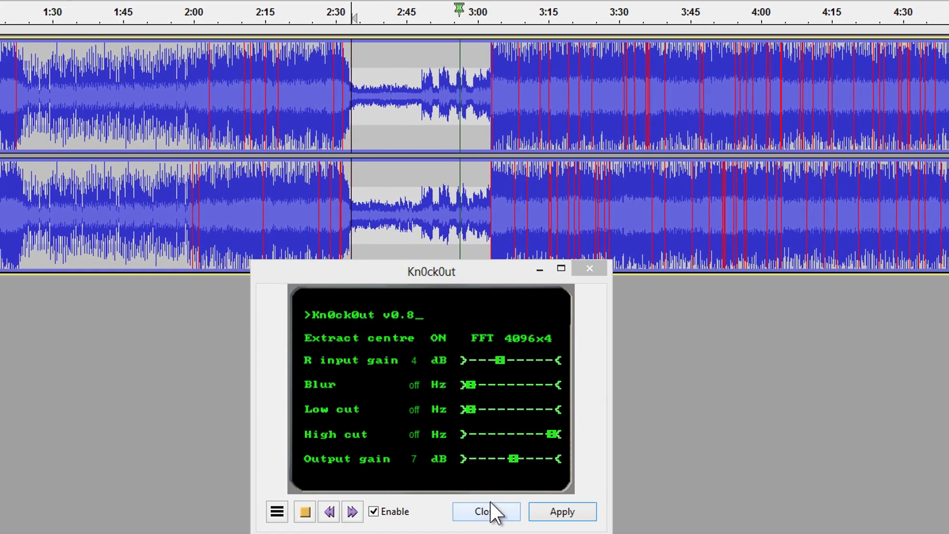
left_click(307, 512)
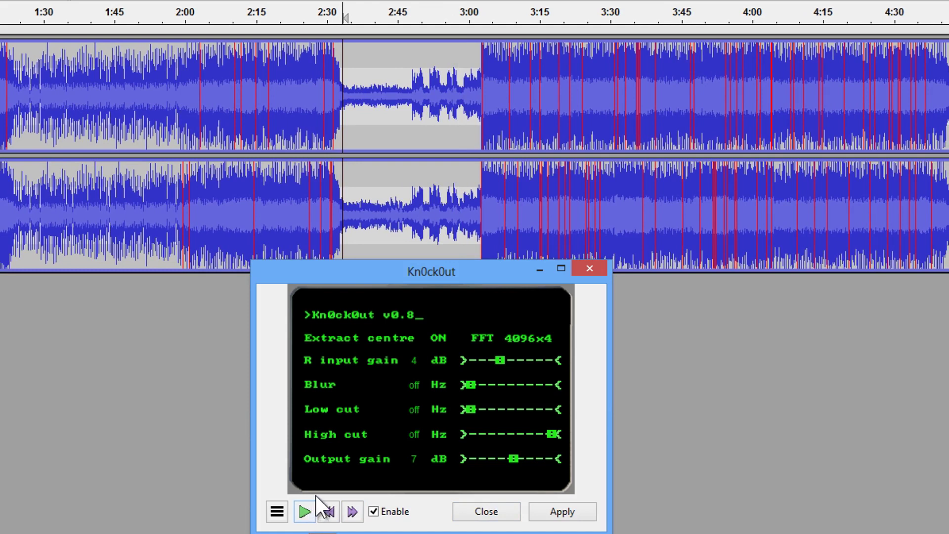
left_click(373, 512)
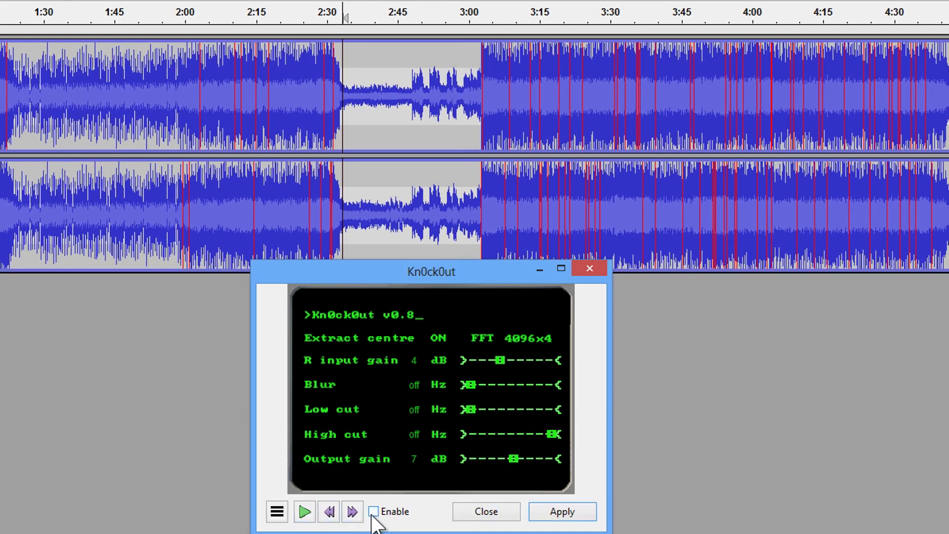
left_click(305, 512)
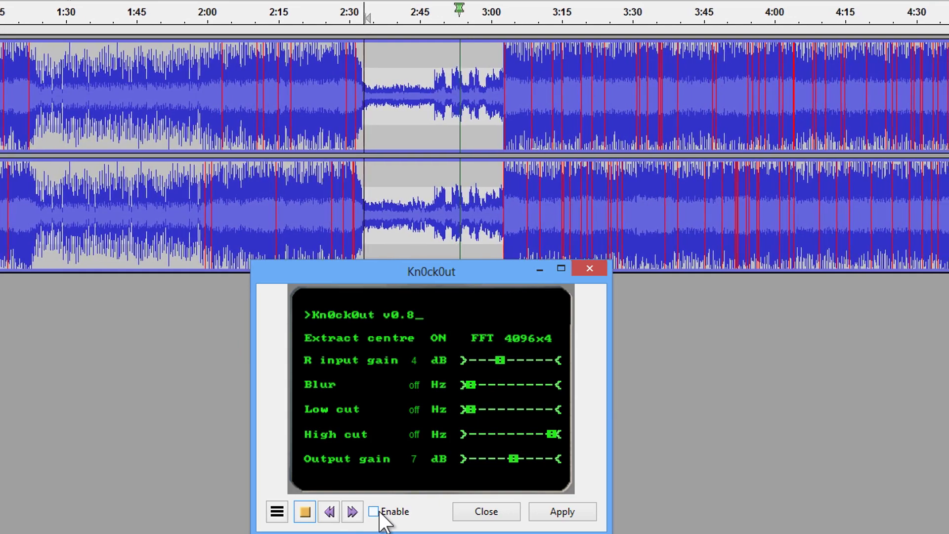
left_click(380, 512)
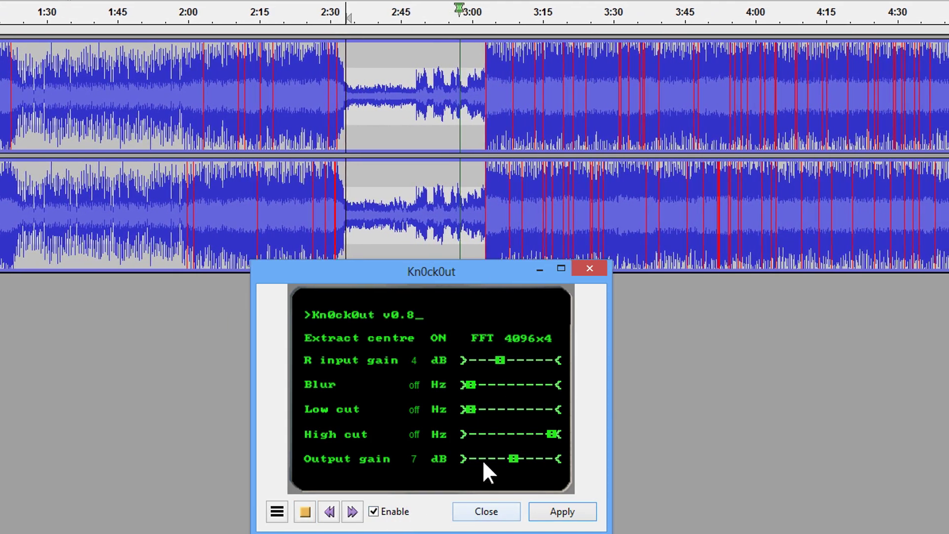
left_click(304, 512)
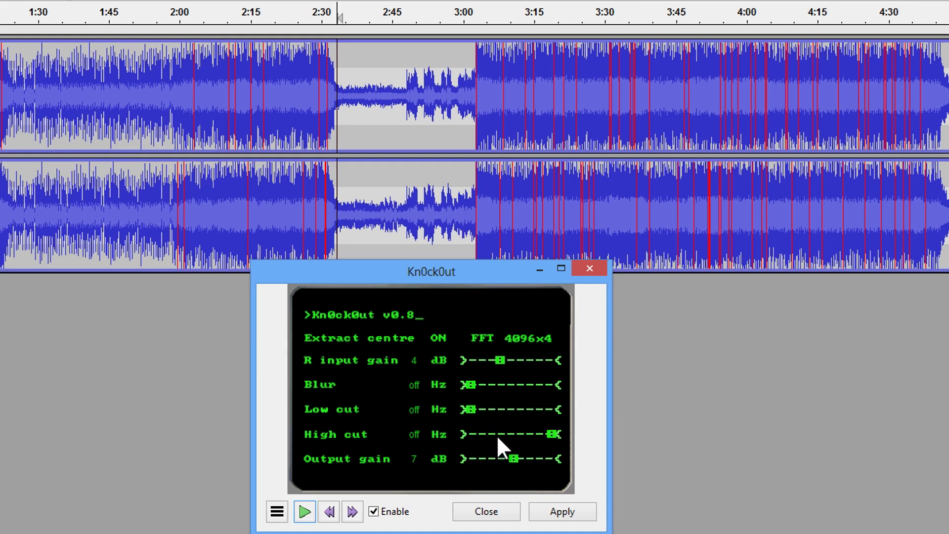
Move the playback start back to about 1:40
left_click(71, 102)
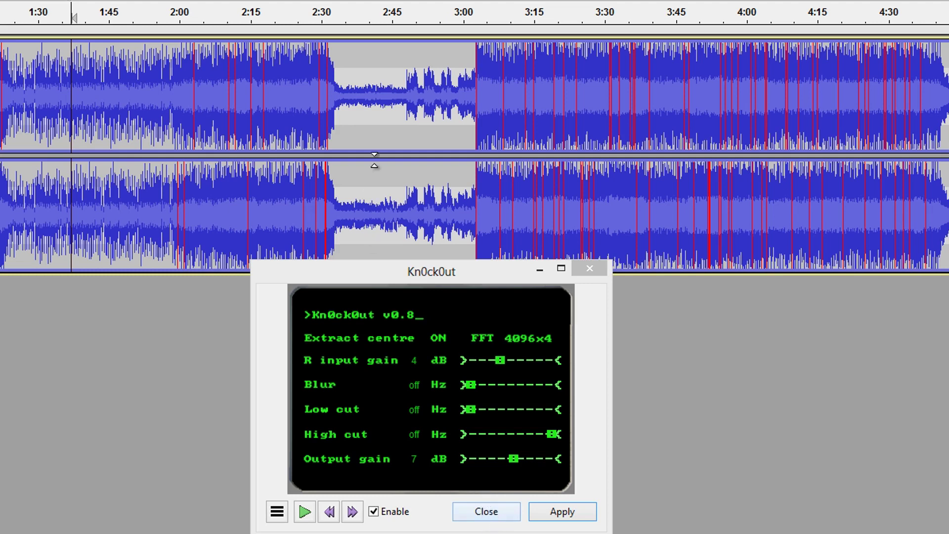
Preview Kn0ck0ut on the 2:46–3:00 selection, then close it without applying
left_click_drag(404, 94, 463, 96)
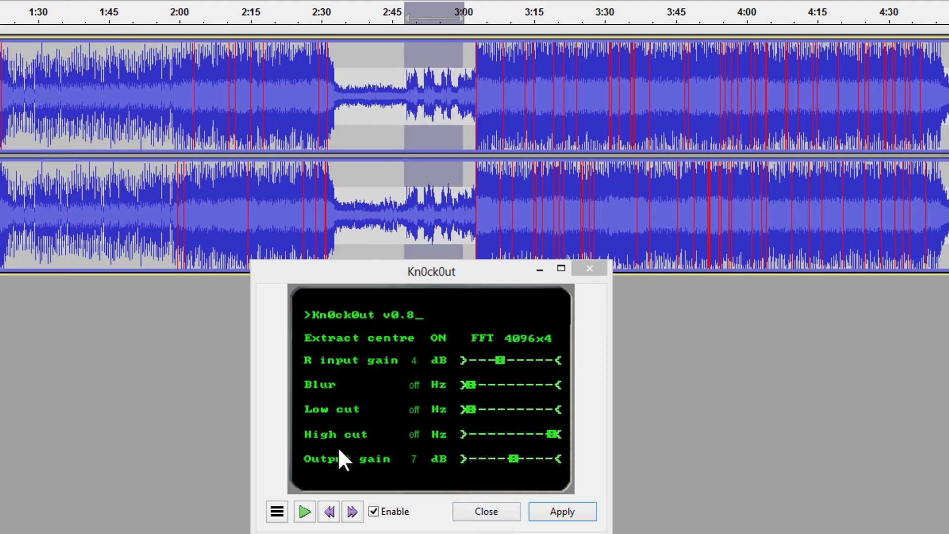
left_click(307, 514)
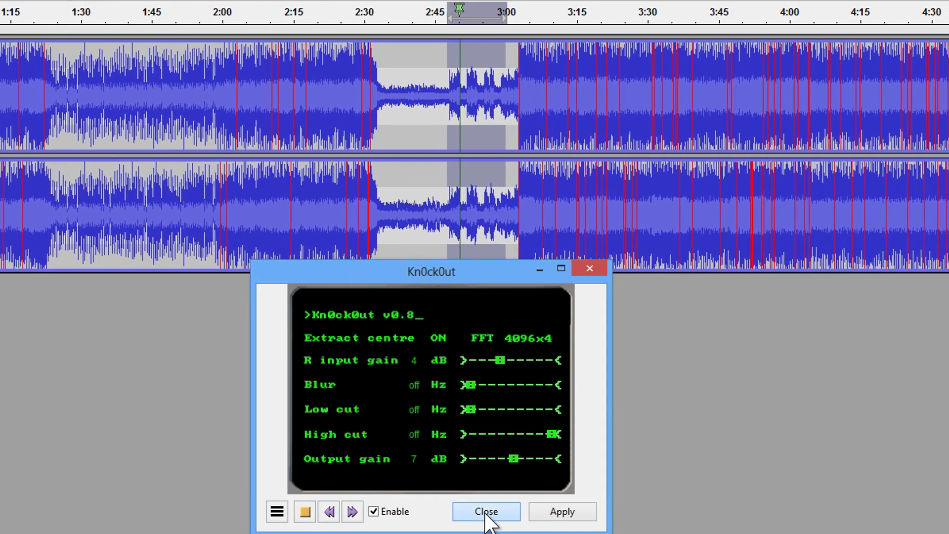
left_click(487, 513)
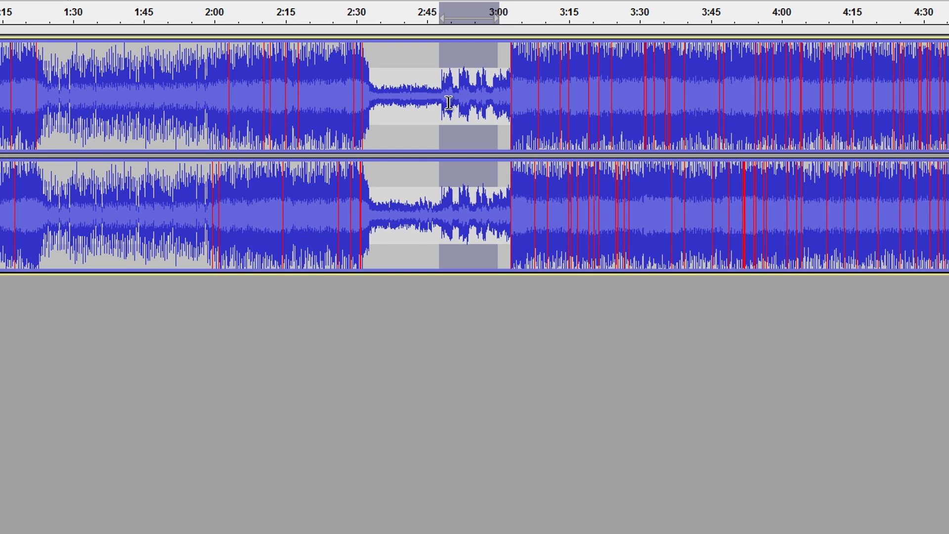
Reopen Kn0ck0ut from near 3:01 and preview it with Extract centre switched off
left_click(504, 96)
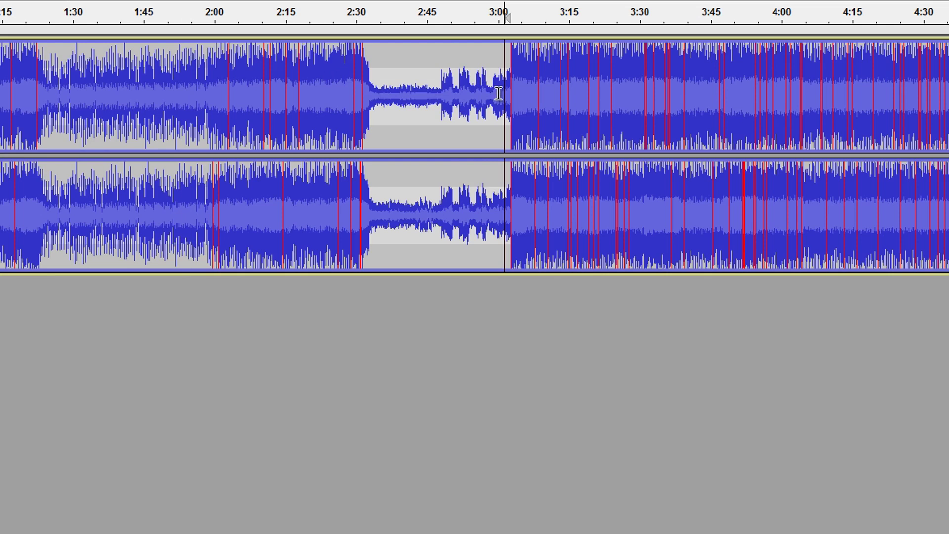
key("alt+c")
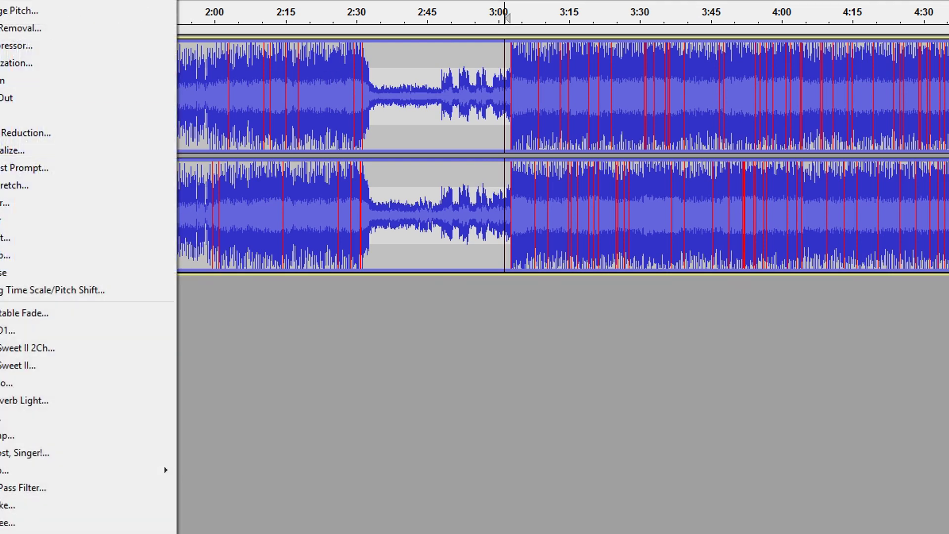
left_click(25, 522)
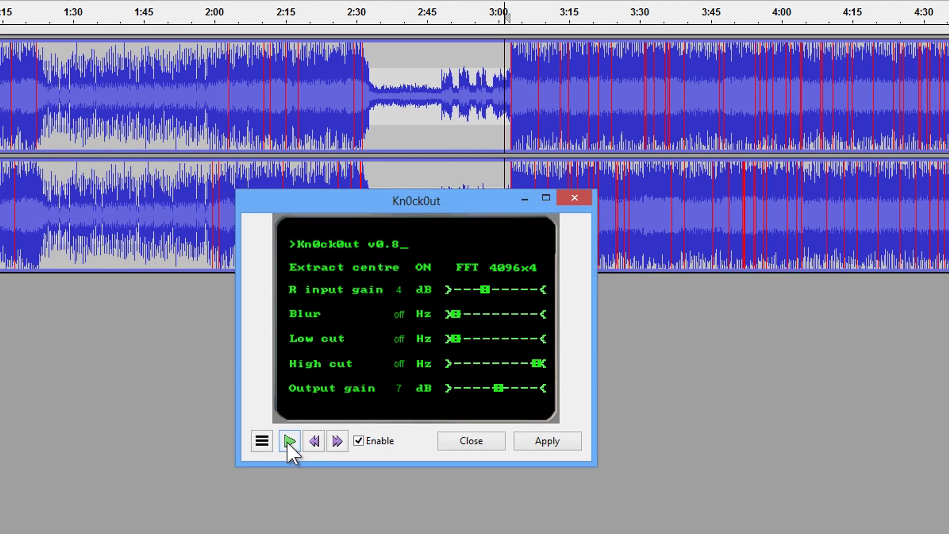
left_click(287, 440)
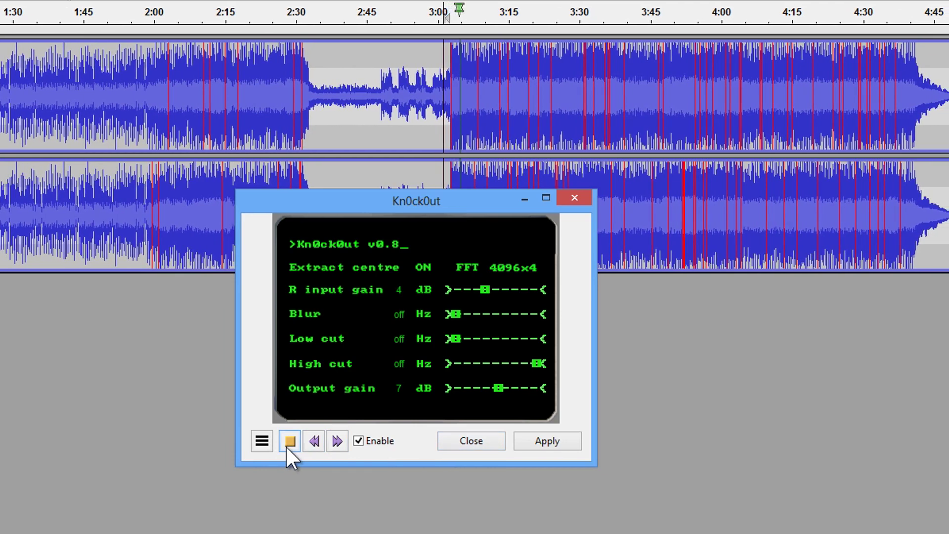
left_click(287, 447)
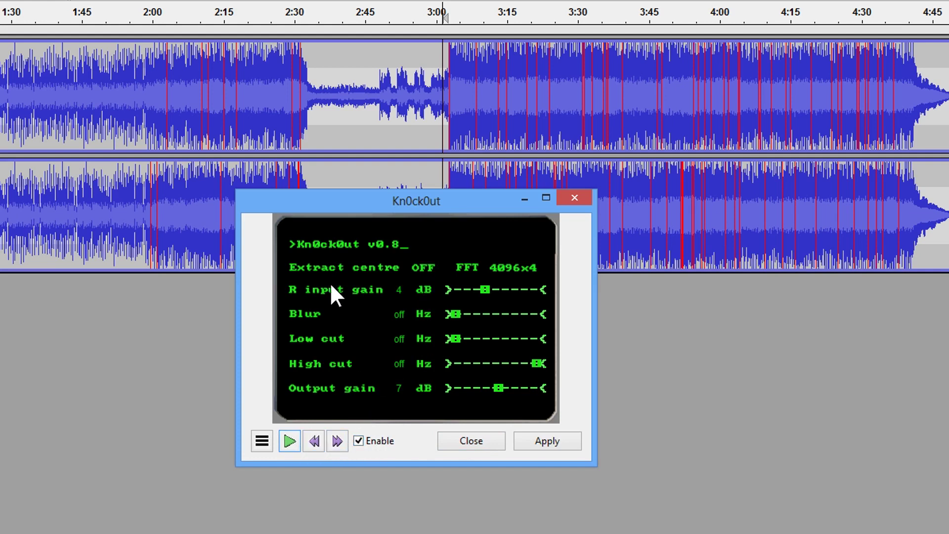
left_click(286, 442)
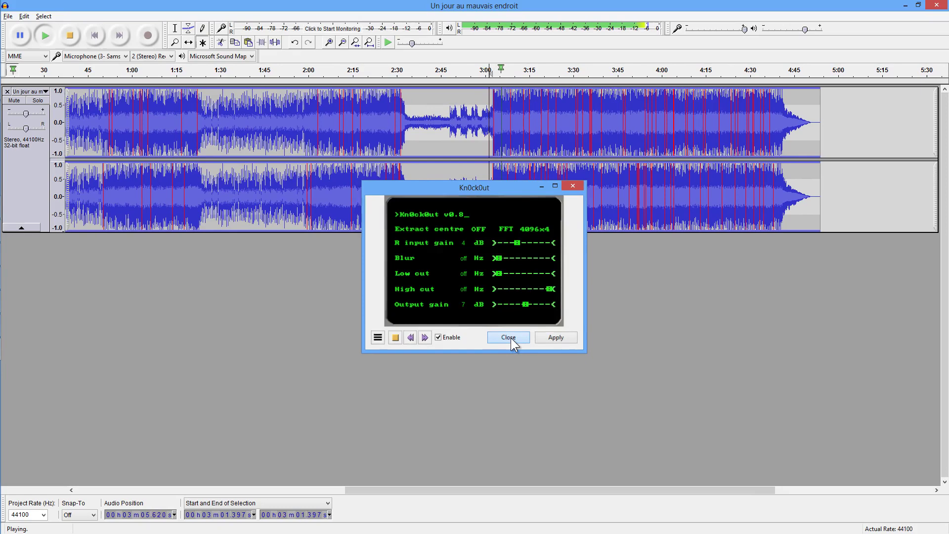
Close Kn0ck0ut, stop playback, and set the edit point to about 2:40.9
left_click(509, 338)
left_click(69, 34)
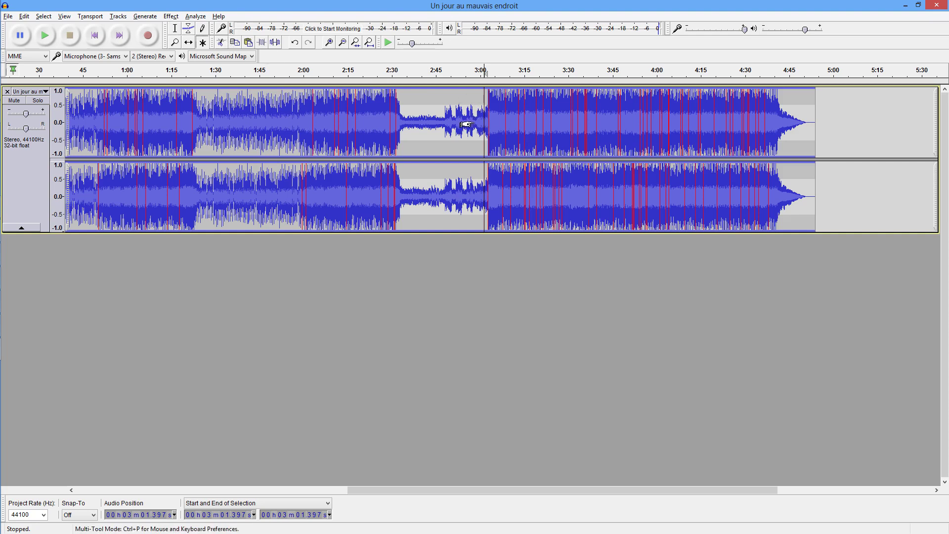
left_click(424, 127)
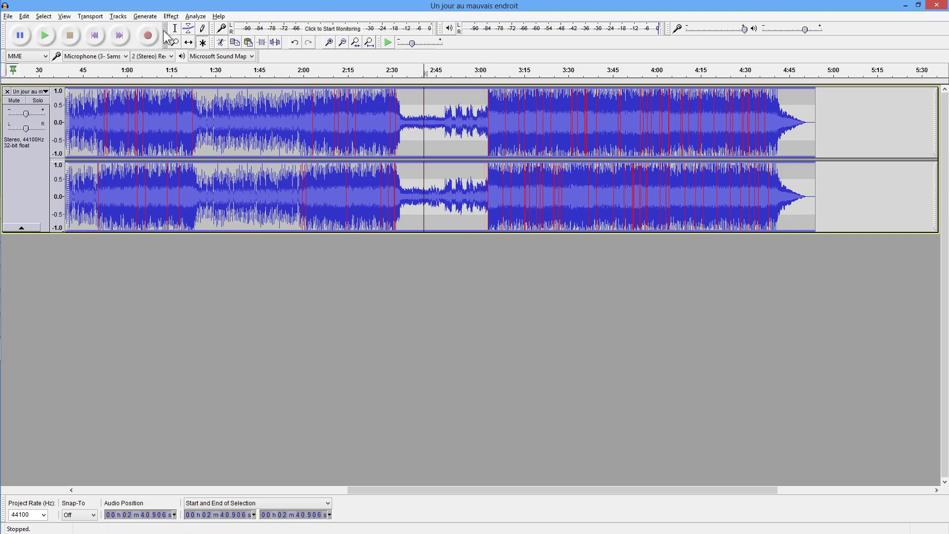
Preview the Get Lost, Singer! effect from 2:40.9, then stop it
left_click(171, 16)
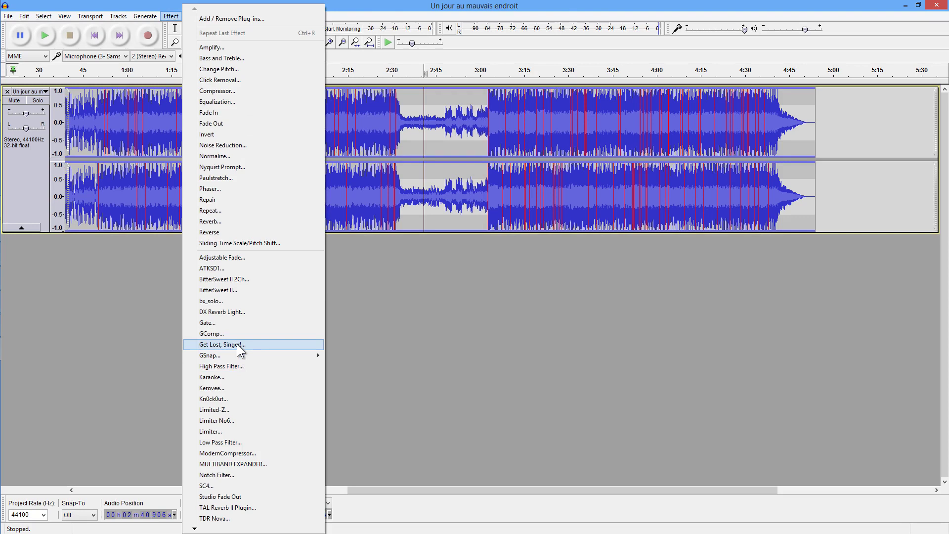
left_click(239, 345)
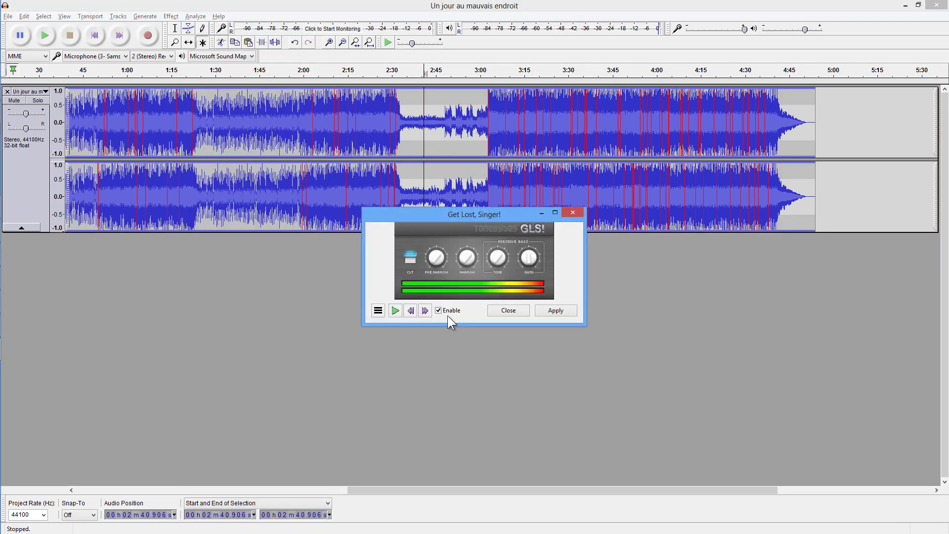
left_click(396, 311)
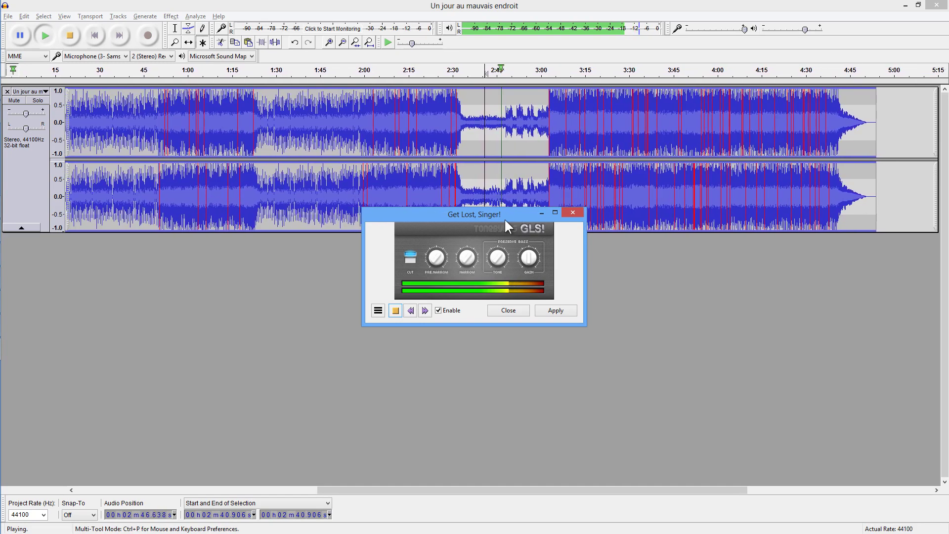
left_click_drag(504, 215, 510, 242)
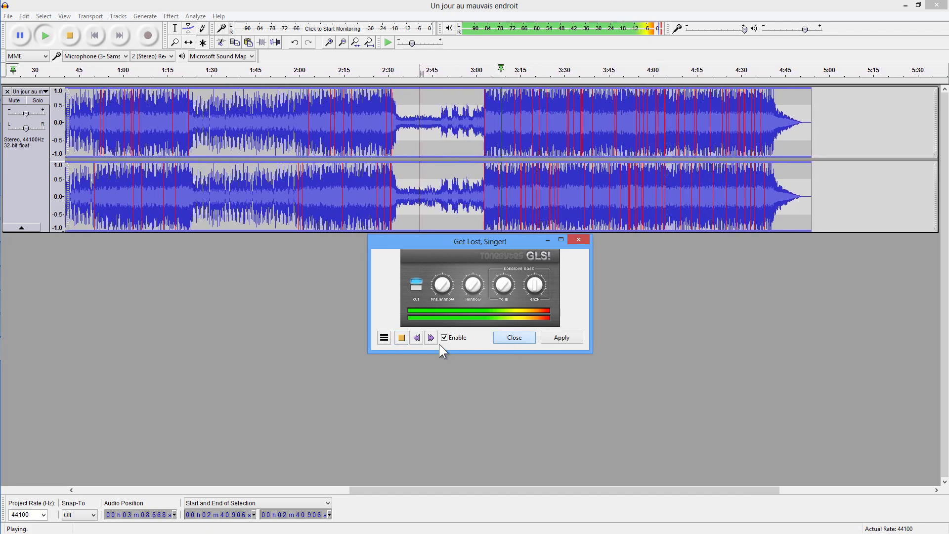
left_click(401, 337)
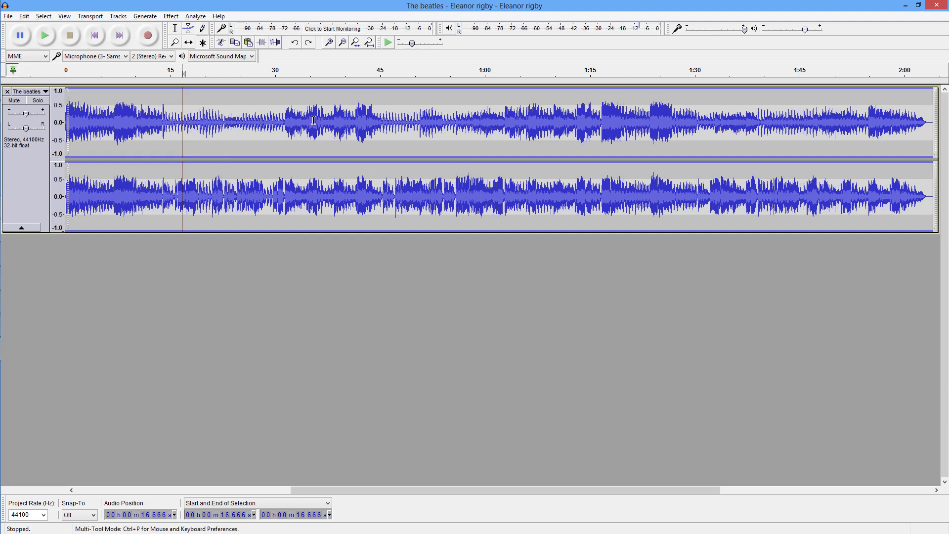
Listen briefly to Eleanor rigby from 20.649 seconds, then bring up the effects list
left_click_drag(168, 118, 303, 119)
left_click(210, 120)
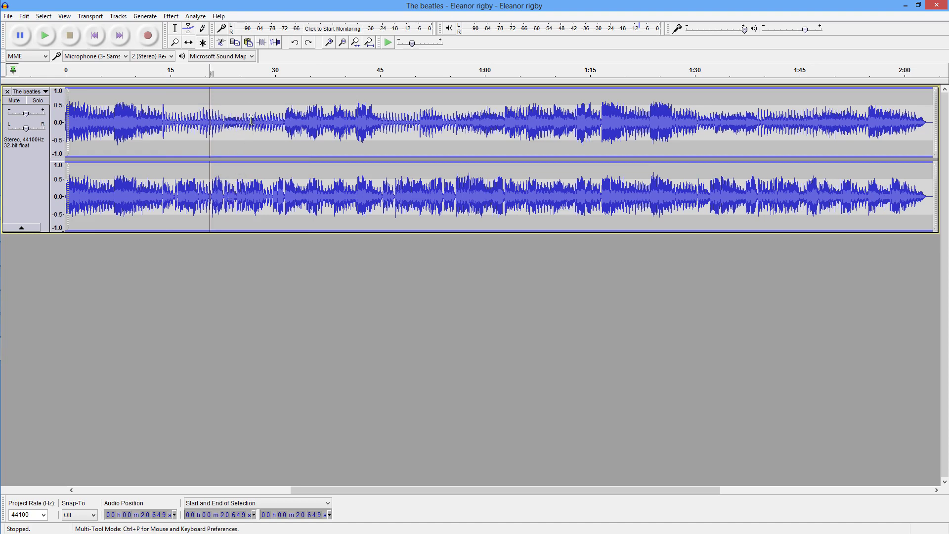
left_click(44, 34)
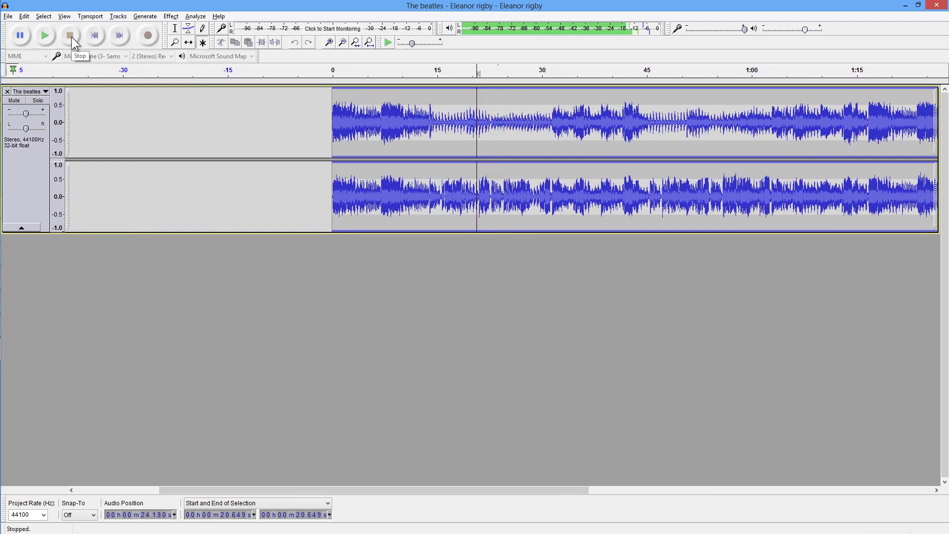
left_click(71, 37)
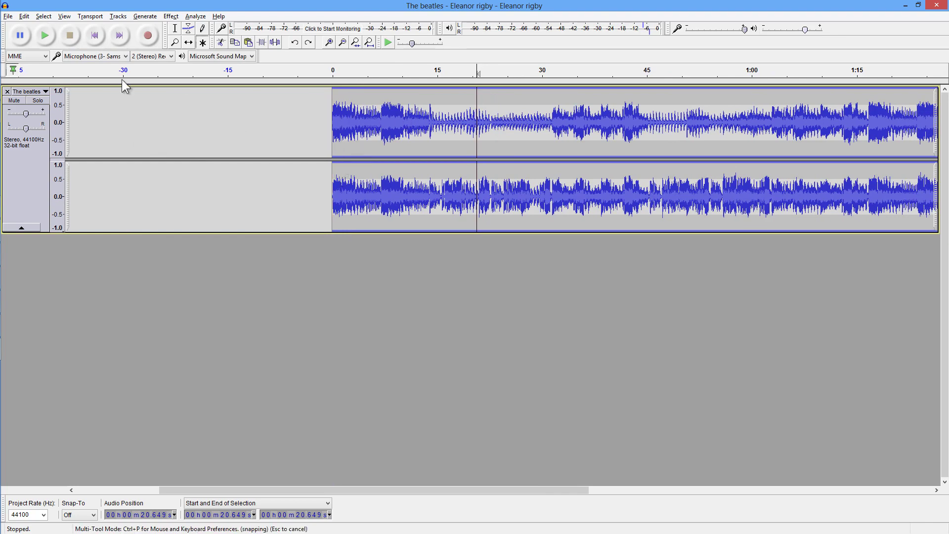
left_click(171, 17)
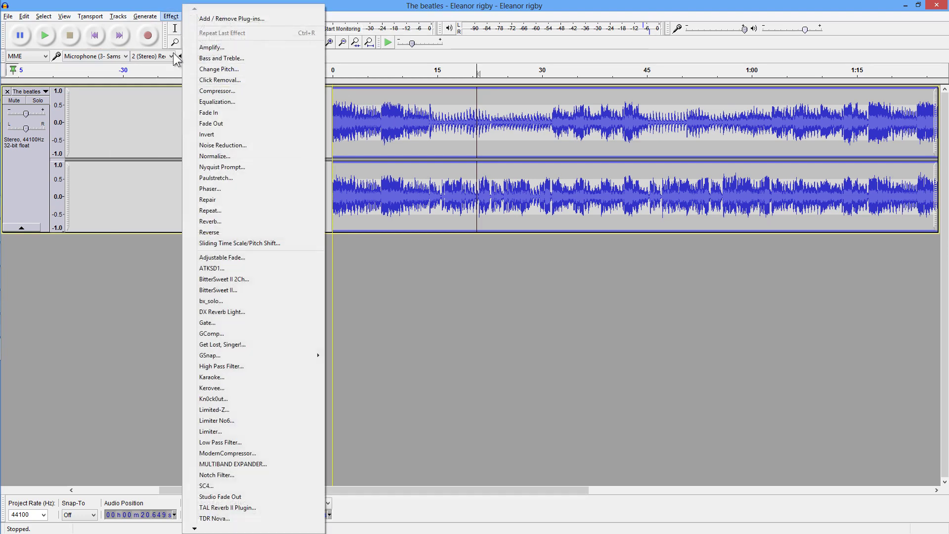
Open Kn0ck0ut, reset it to default settings, and move its dialog lower
left_click(222, 399)
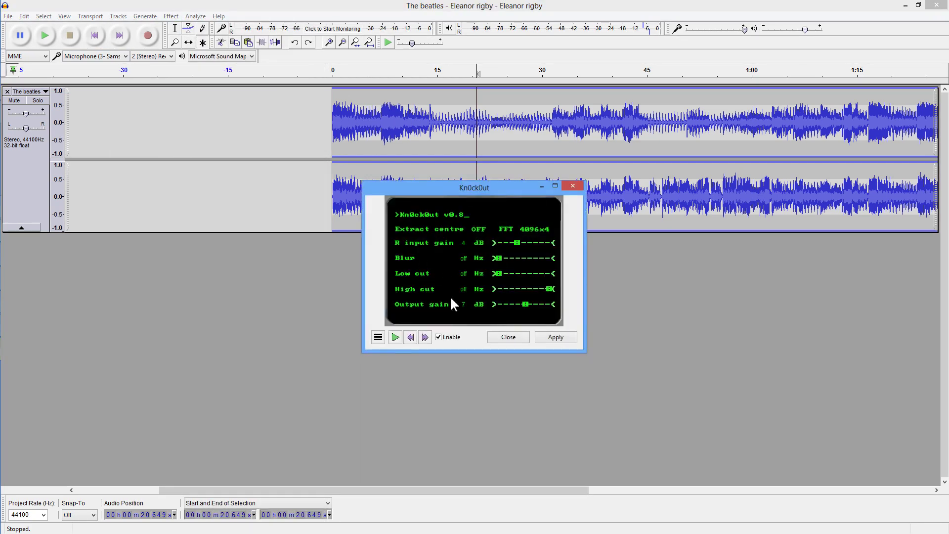
left_click(378, 337)
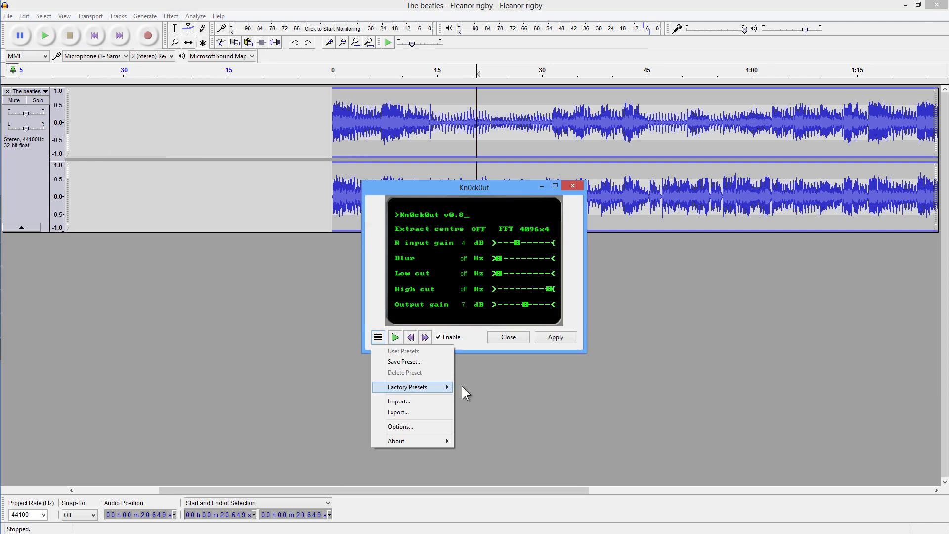
mouse_move(435, 387)
left_click(489, 387)
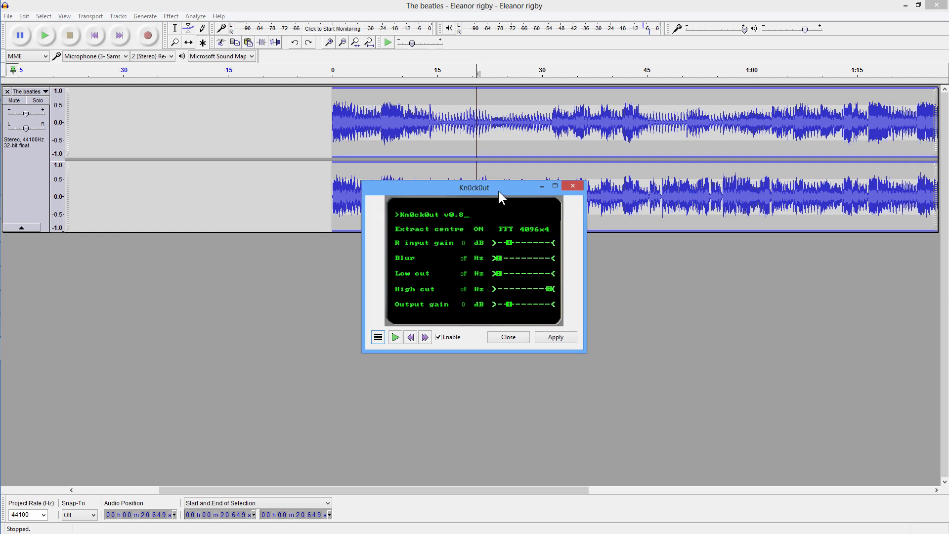
left_click_drag(499, 192, 499, 247)
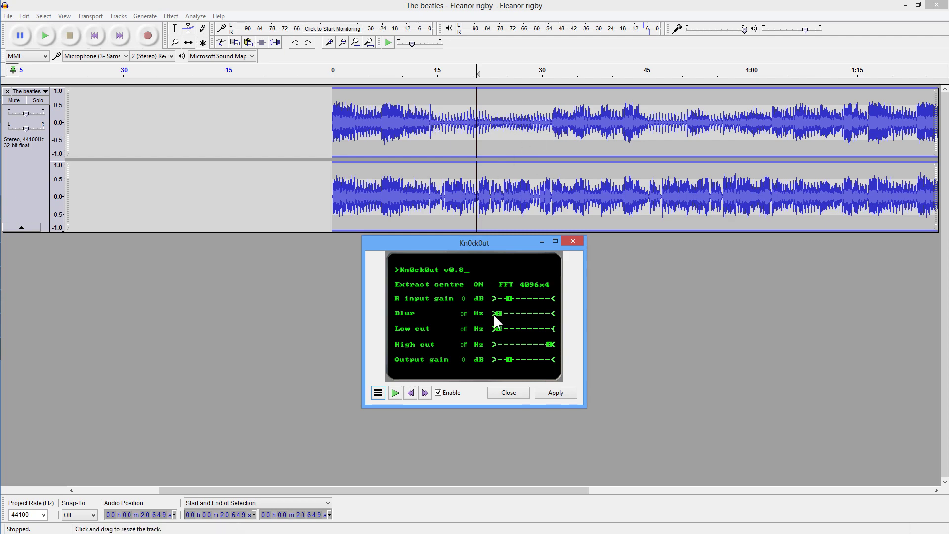
Preview with playback volume at maximum and output gain raised to 8 dB, then stop
left_click(396, 392)
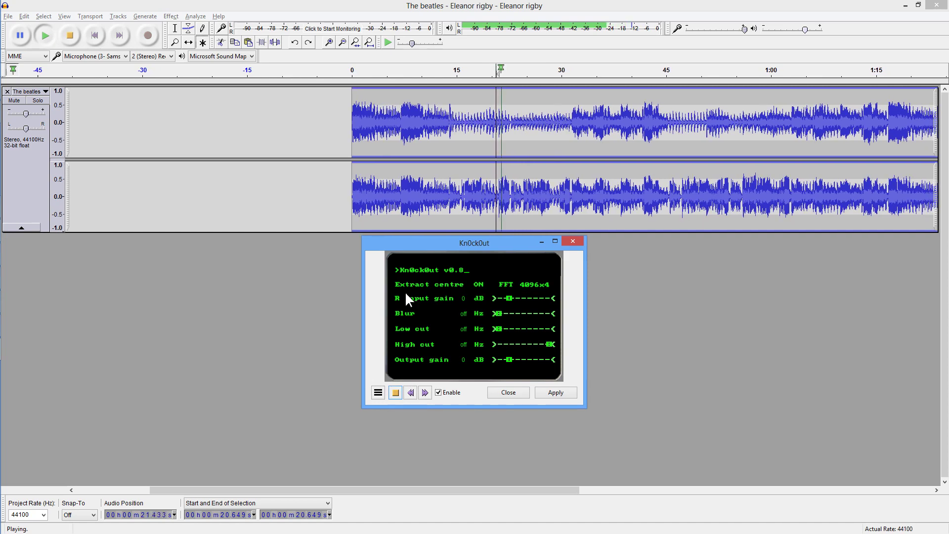
left_click_drag(509, 360, 507, 359)
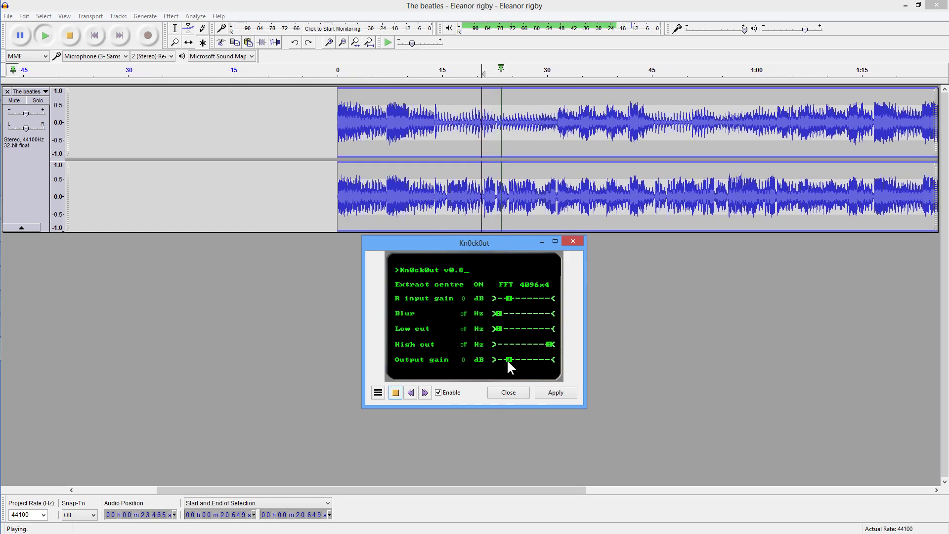
left_click_drag(805, 29, 810, 30)
left_click(820, 31)
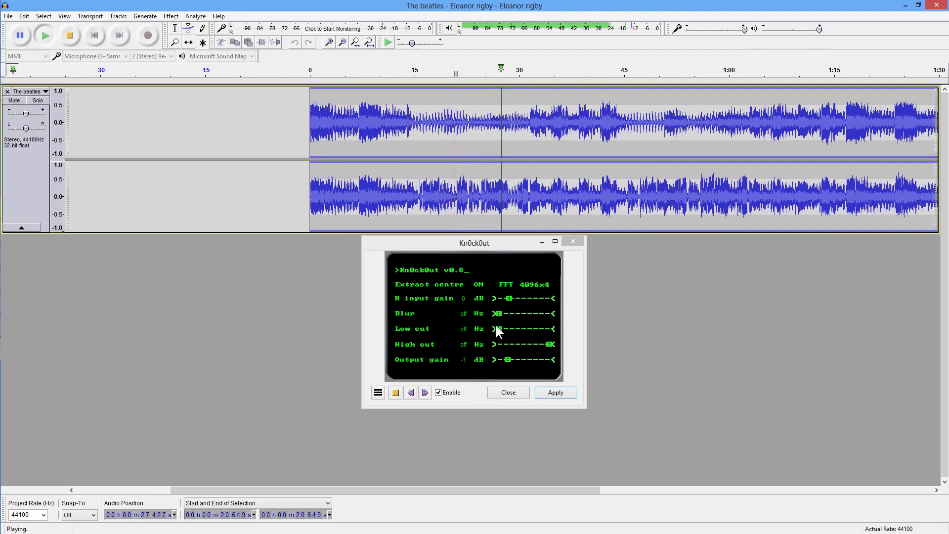
left_click_drag(506, 360, 527, 359)
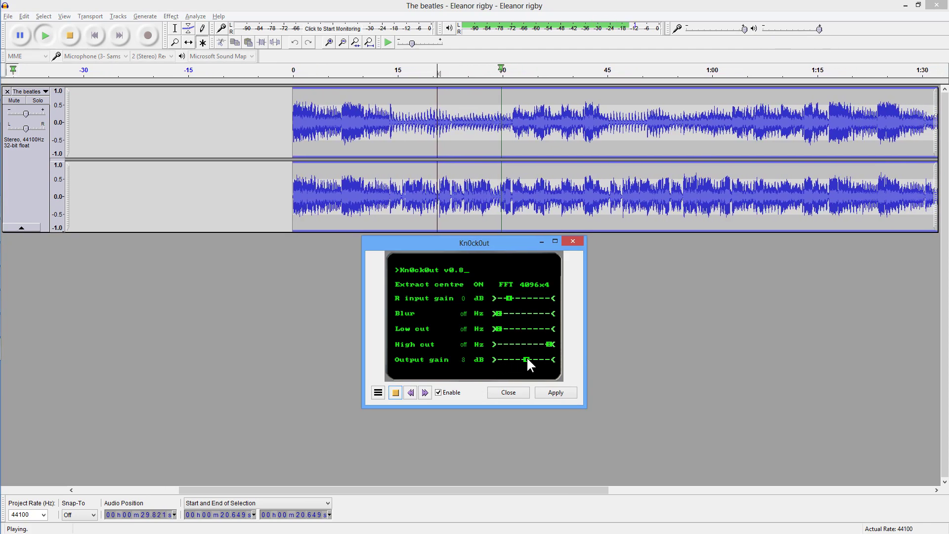
left_click(395, 393)
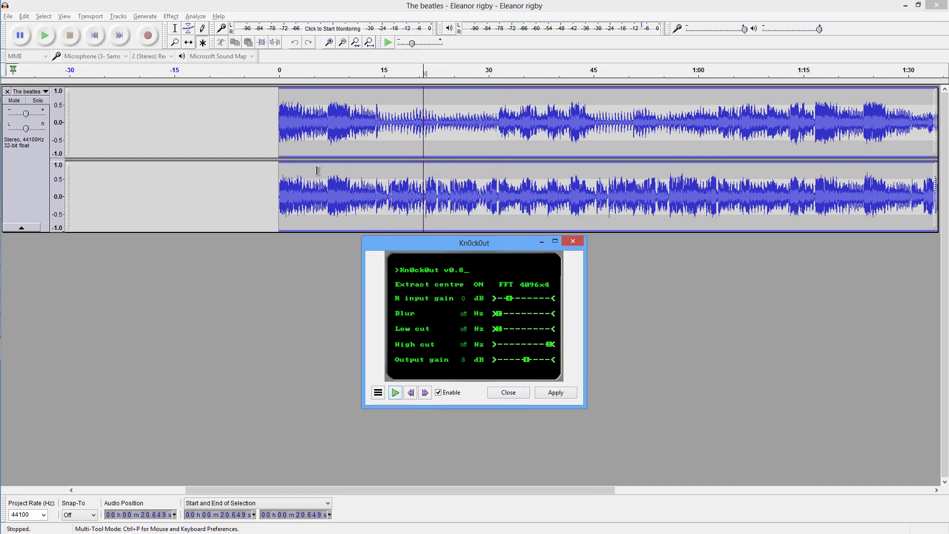
Preview the Kn0ck0ut effect with Extract centre turned off
left_click(29, 91)
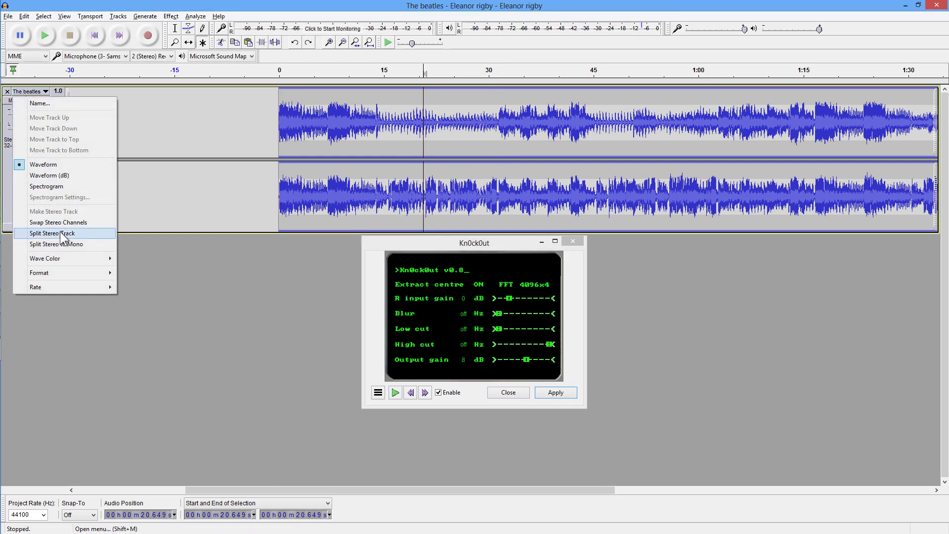
key("Escape")
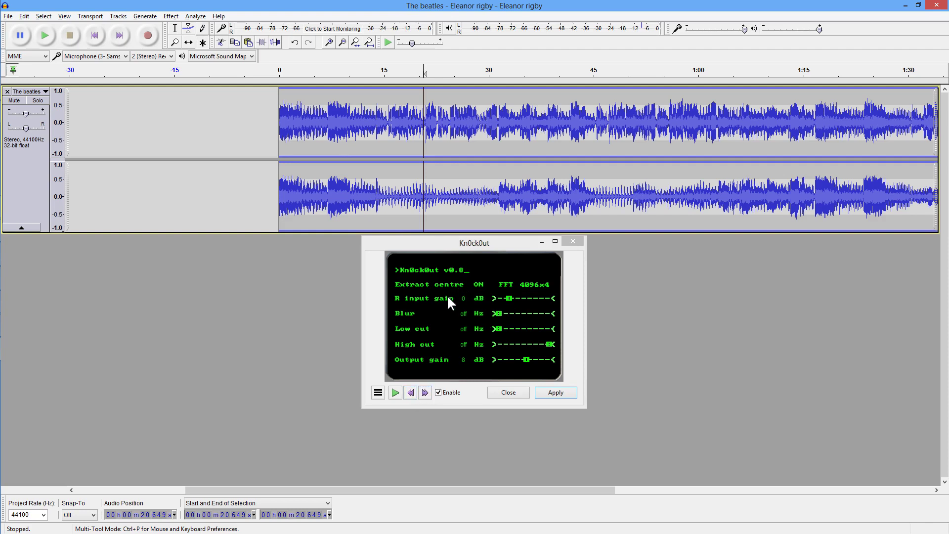
left_click(395, 395)
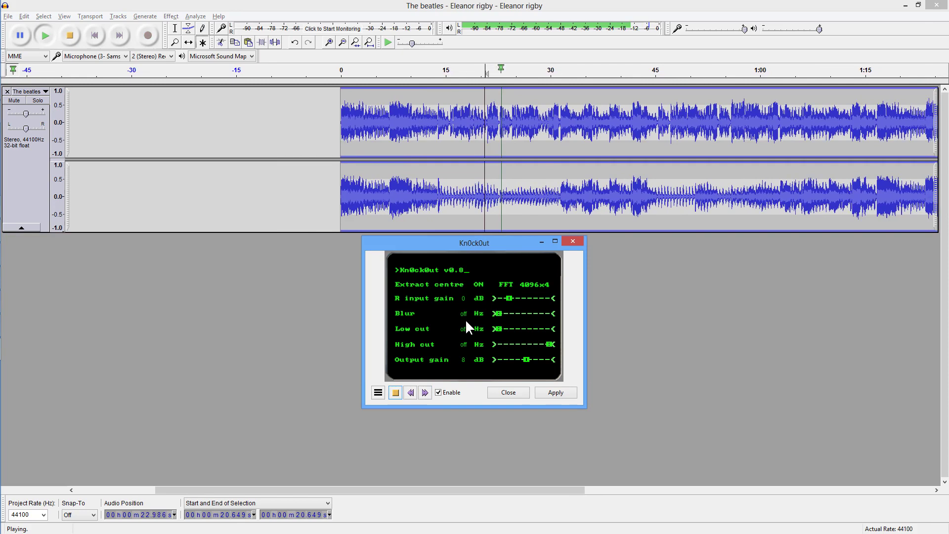
left_click(398, 394)
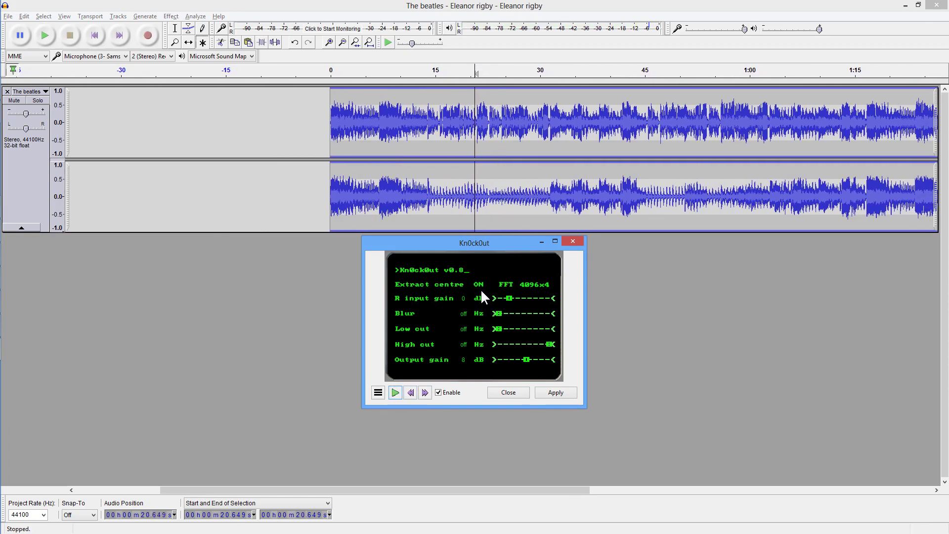
left_click(395, 392)
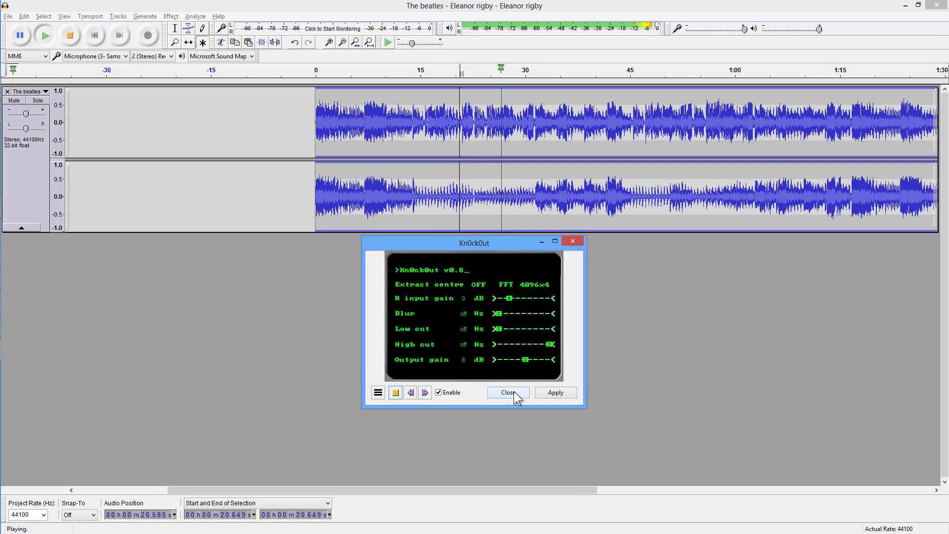
left_click(396, 393)
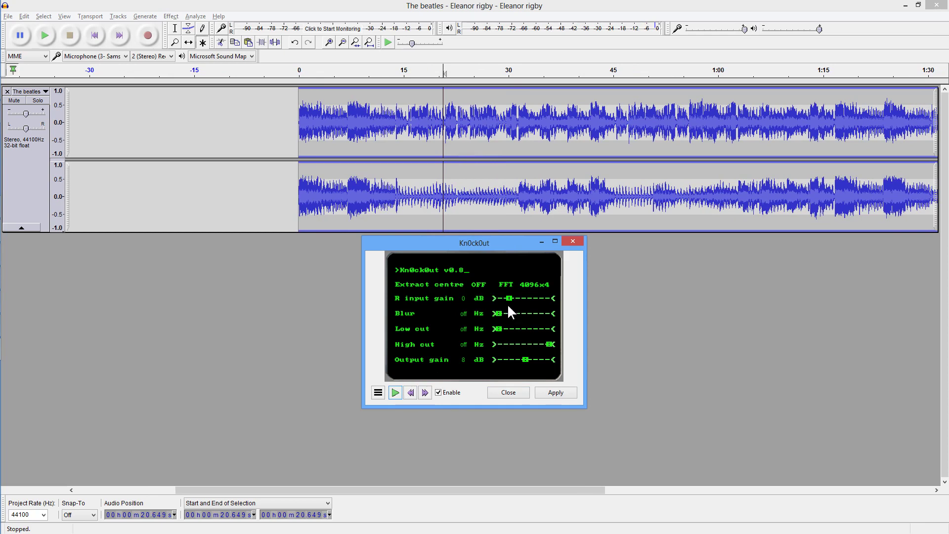
Raise the R input gain to 8 dB while previewing the effect
left_click(396, 393)
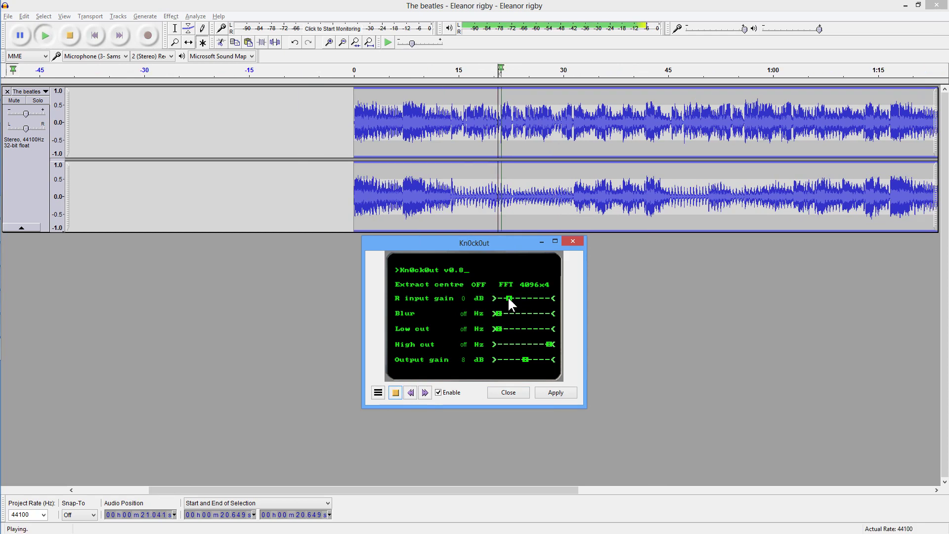
left_click_drag(508, 298, 521, 301)
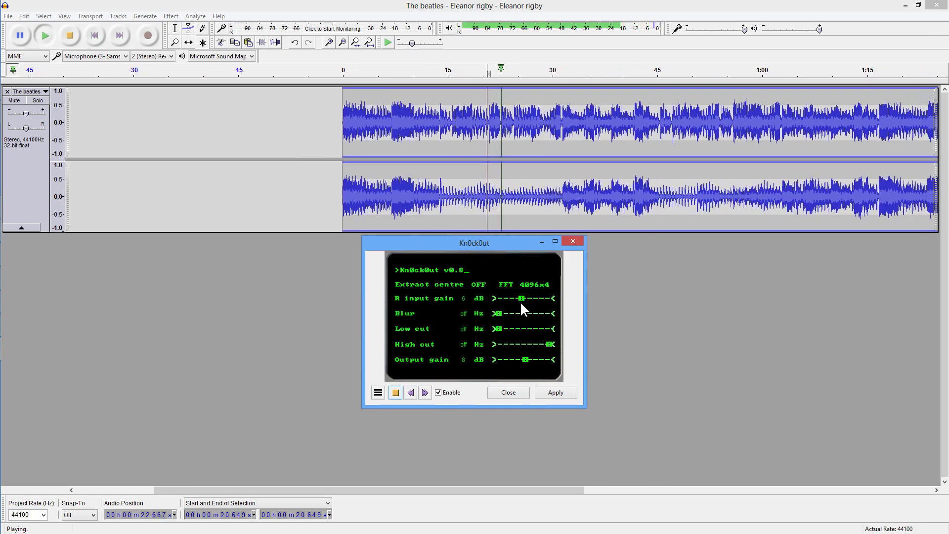
left_click(395, 393)
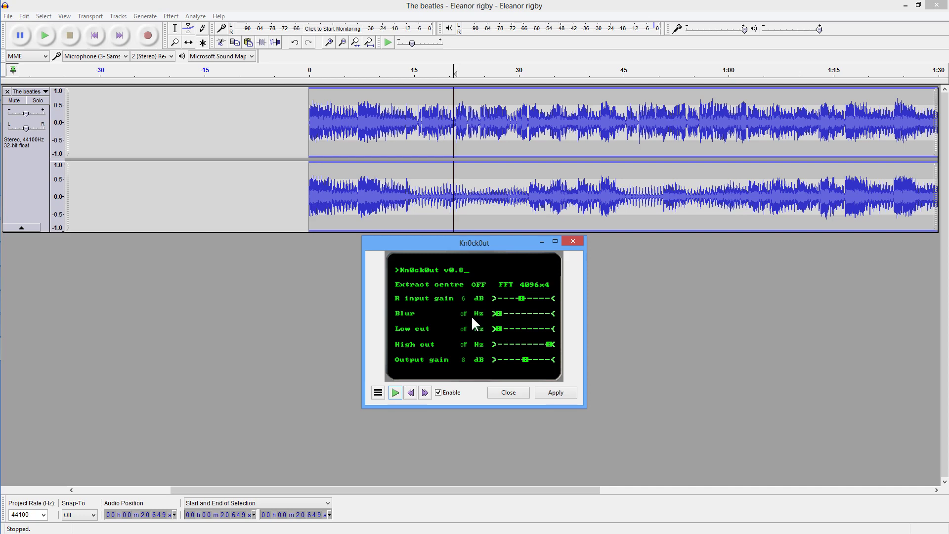
Apply Kn0ck0ut to the 17–28 s section, preview with Enable unchecked, then close the window
left_click(429, 119)
left_click(507, 127, "shift")
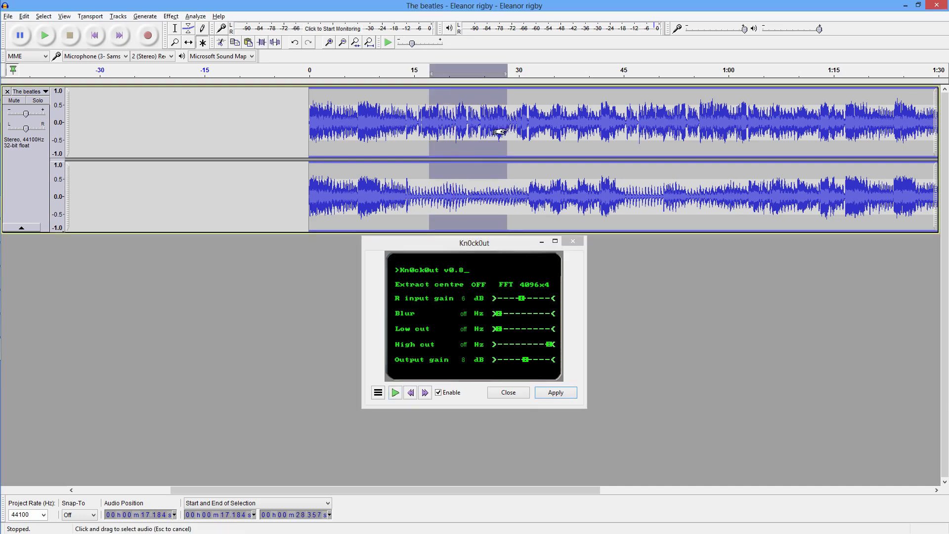
left_click(559, 395)
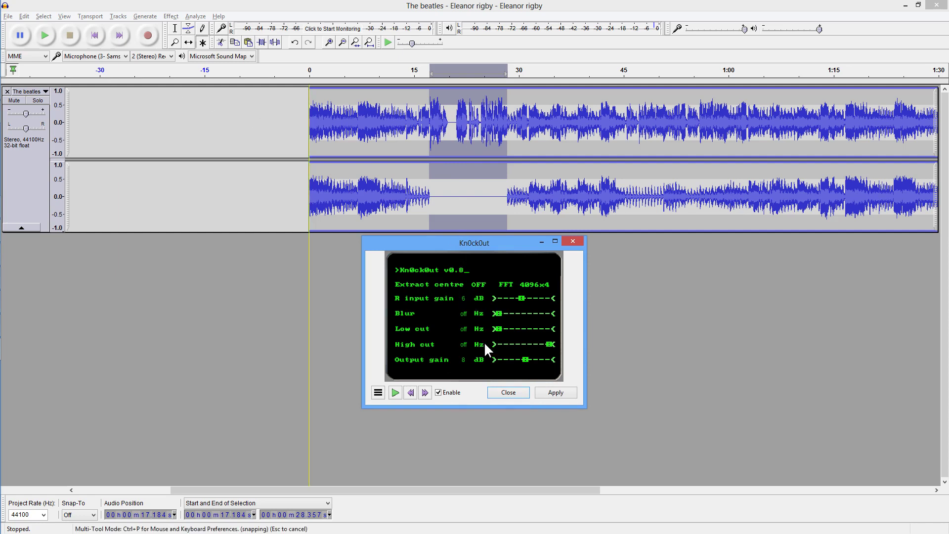
left_click(439, 392)
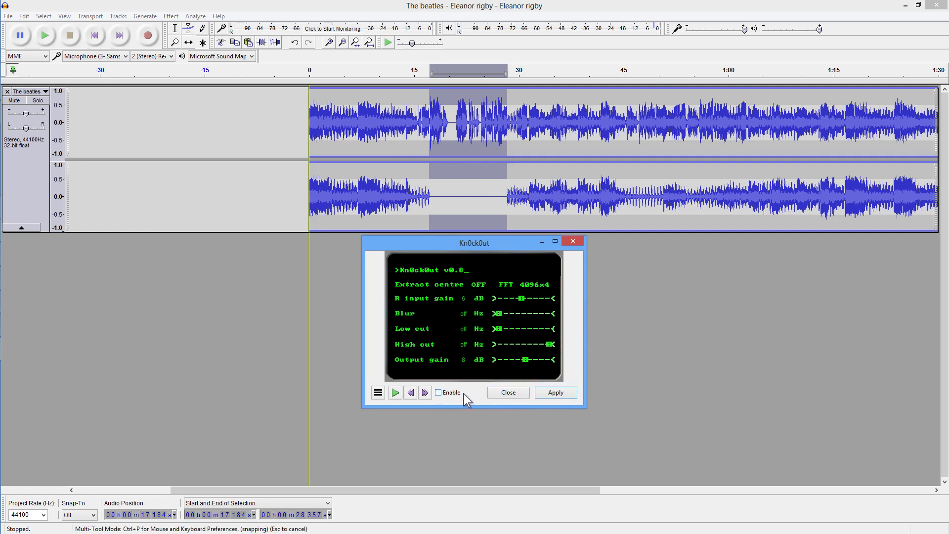
left_click(396, 393)
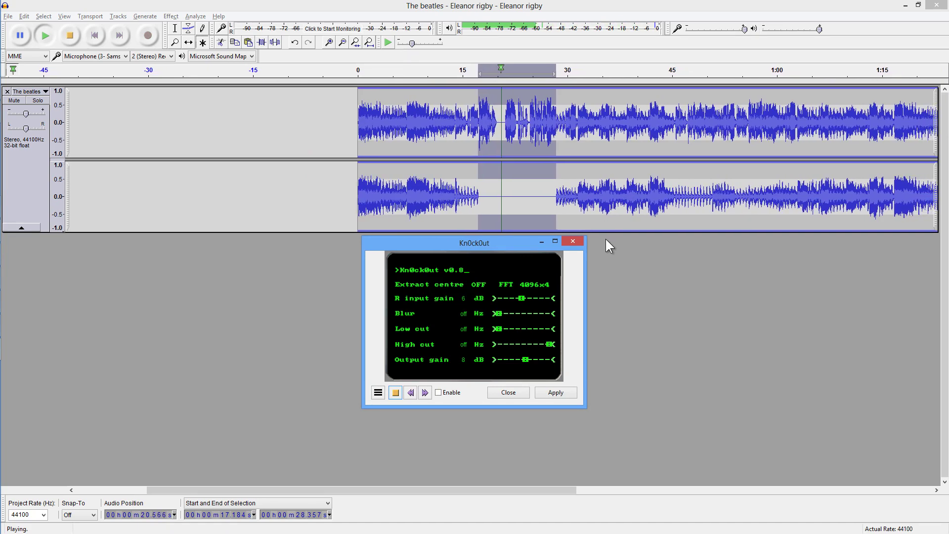
left_click(507, 392)
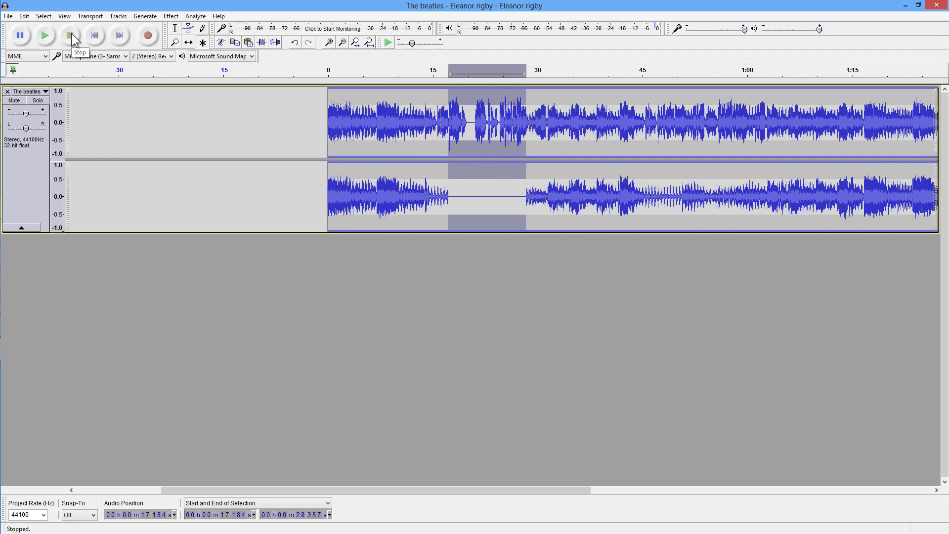
Split the stereo track into two mono tracks and remove the lower one
left_click(33, 92)
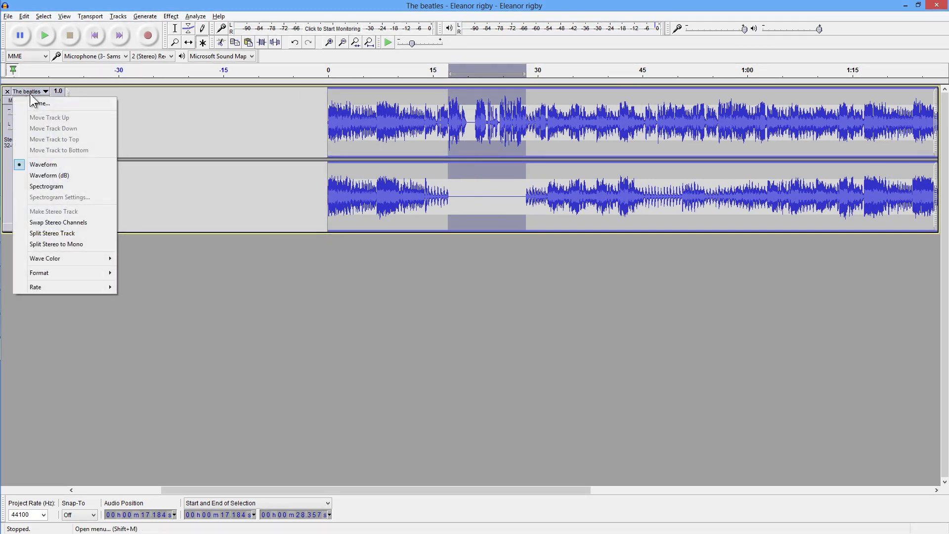
left_click(57, 244)
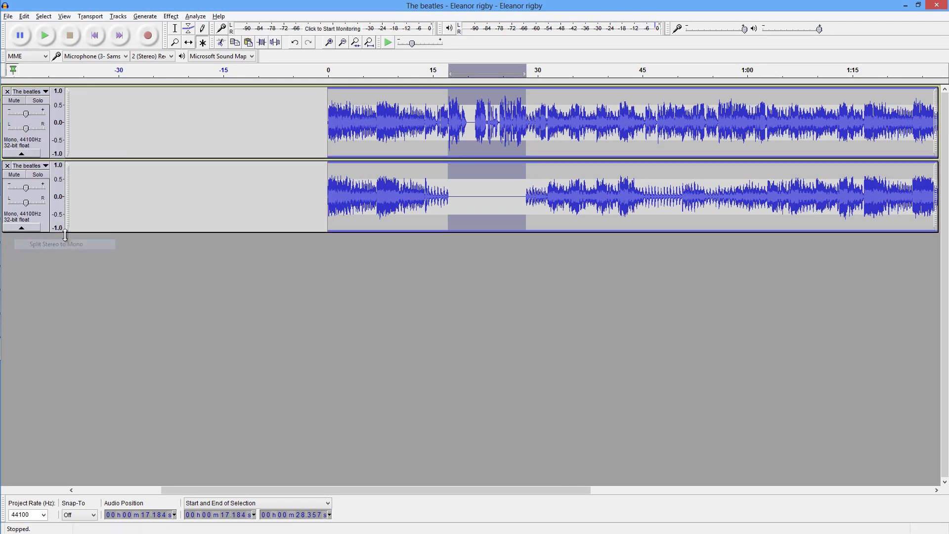
left_click(7, 165)
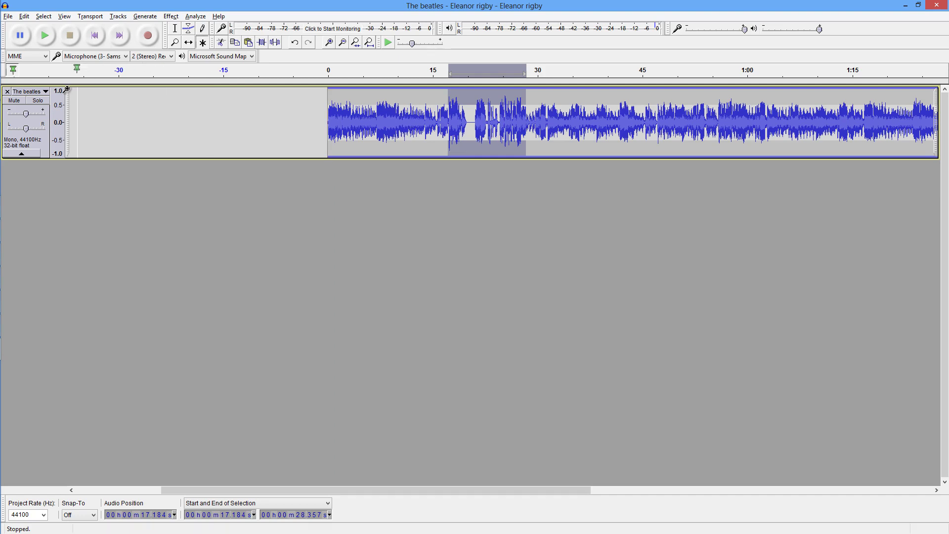
Duplicate the whole mono track and join both copies into one stereo track
key("ctrl+a")
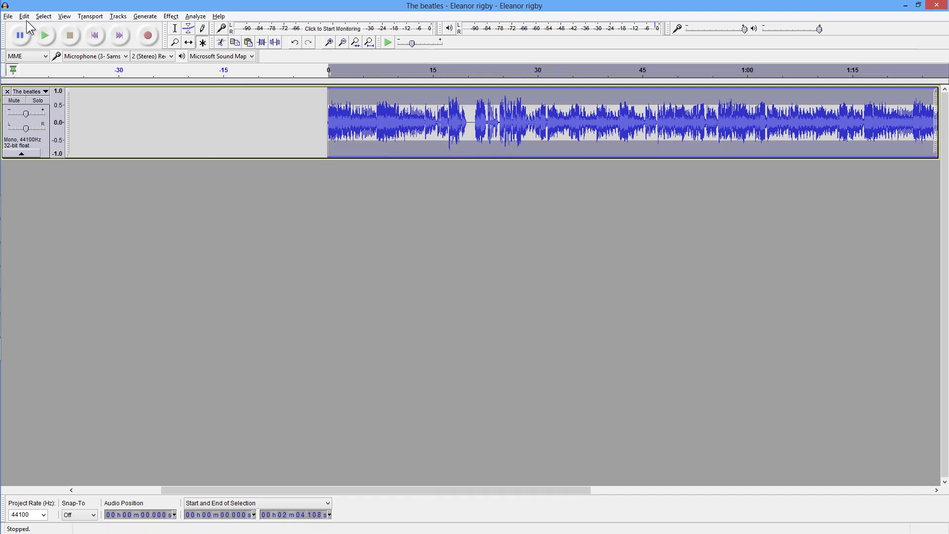
left_click(25, 17)
left_click(39, 96)
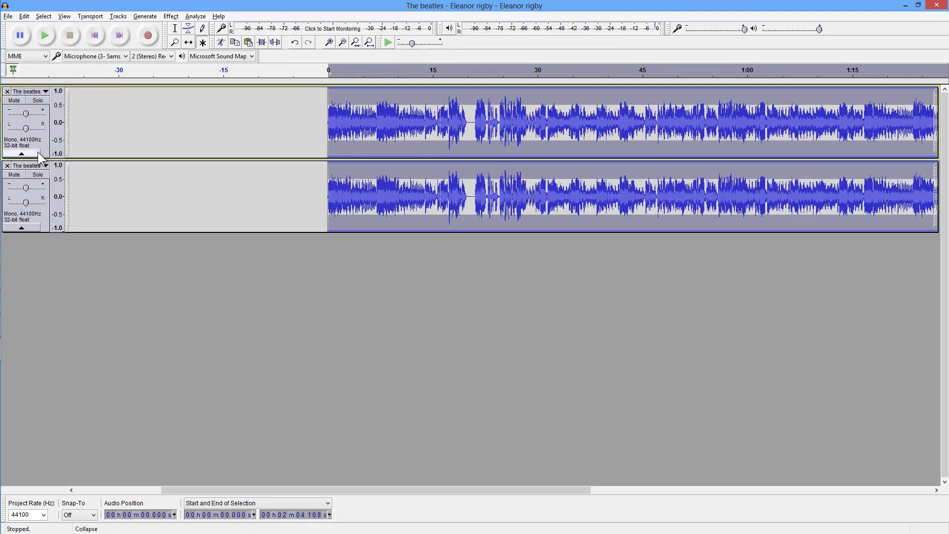
left_click(37, 92)
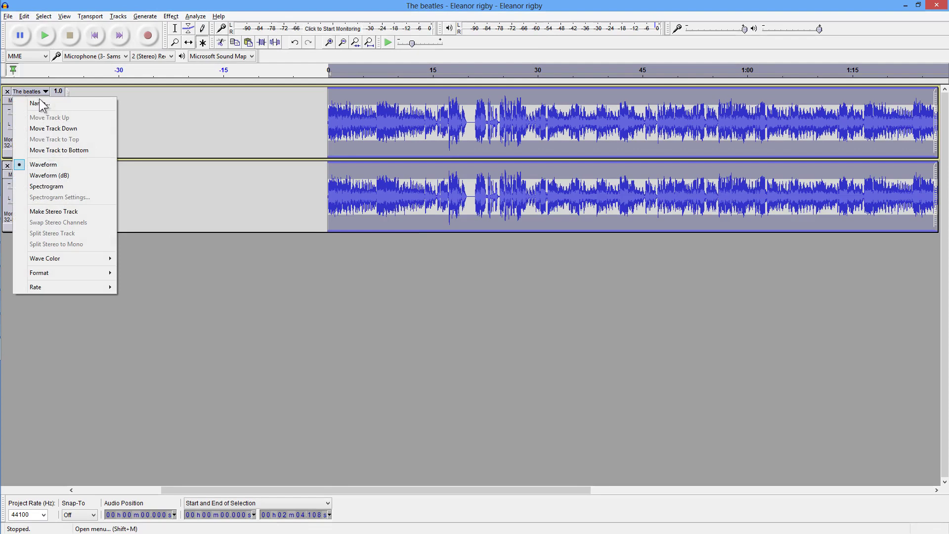
left_click(56, 211)
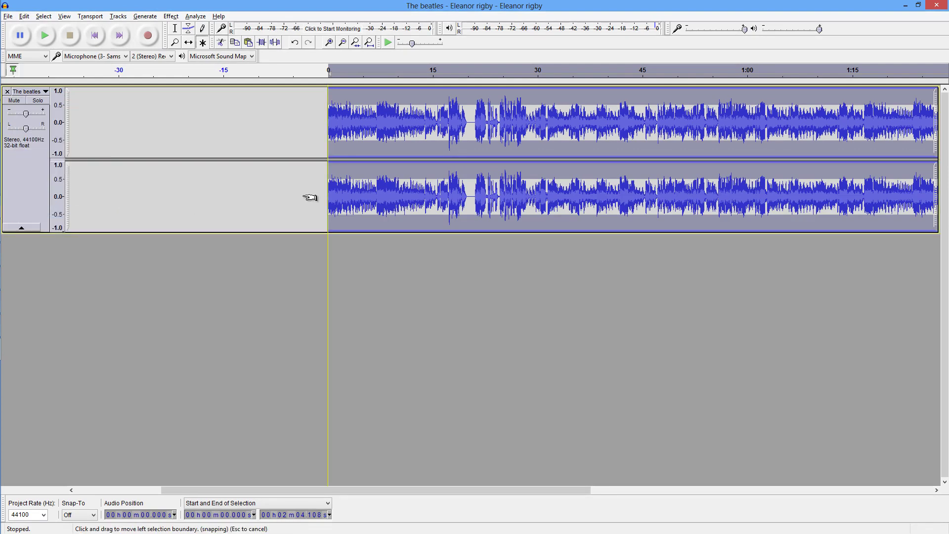